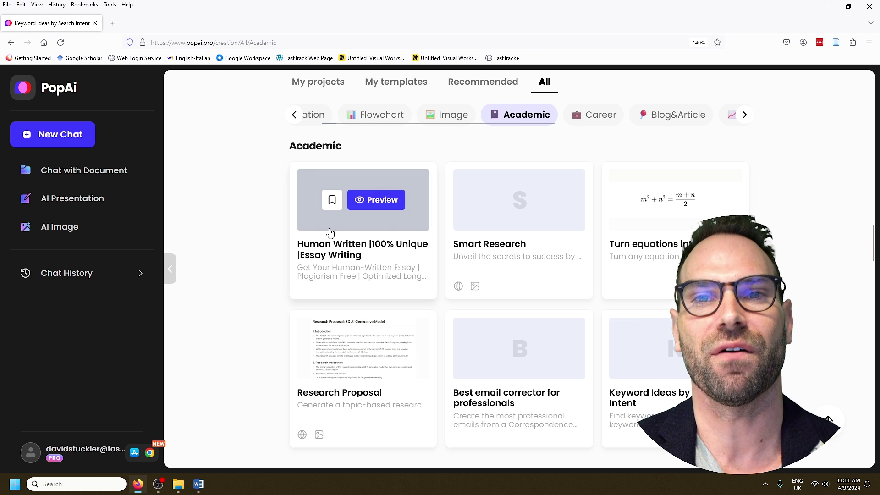
Step: Open the Keyword Ideas by Search Intent template and submit 'leadership' as the keyword
mouse_move(559, 230)
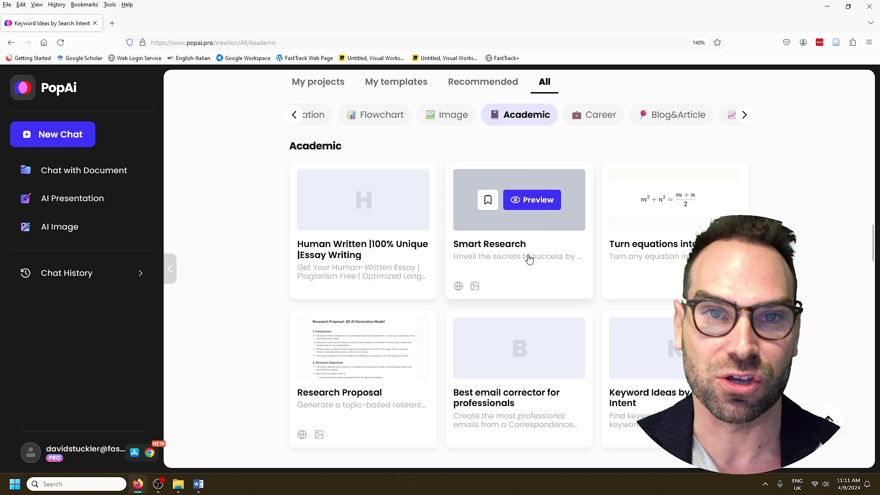
mouse_move(648, 251)
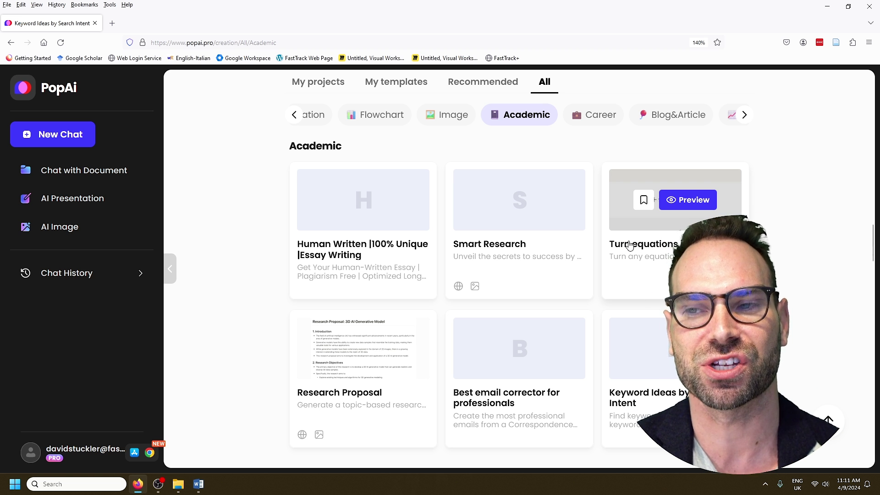
click(641, 367)
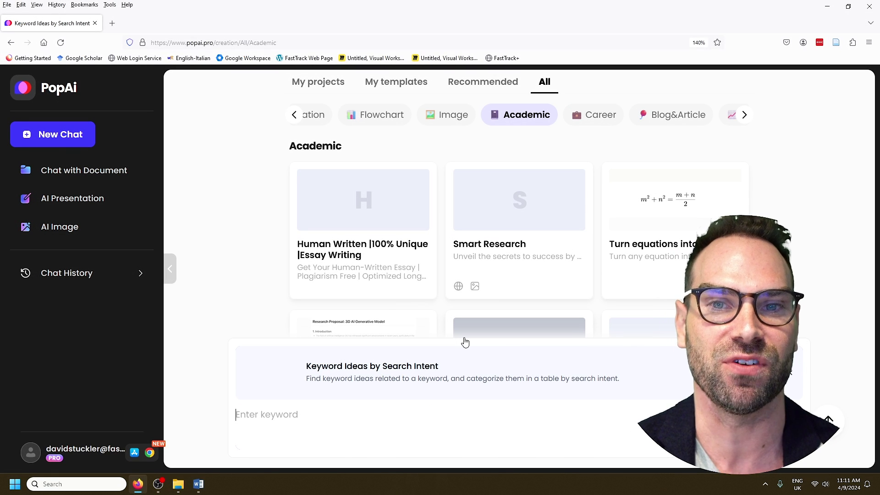
click(297, 417)
text(leadership)
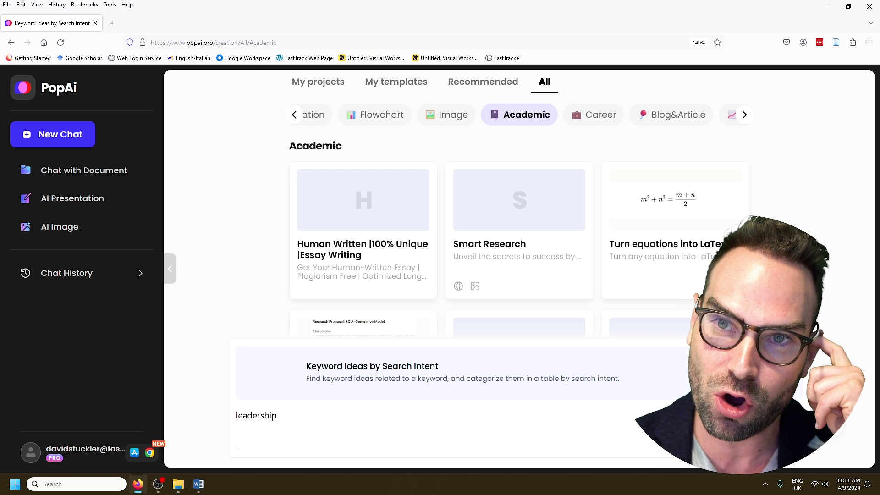
key(Return)
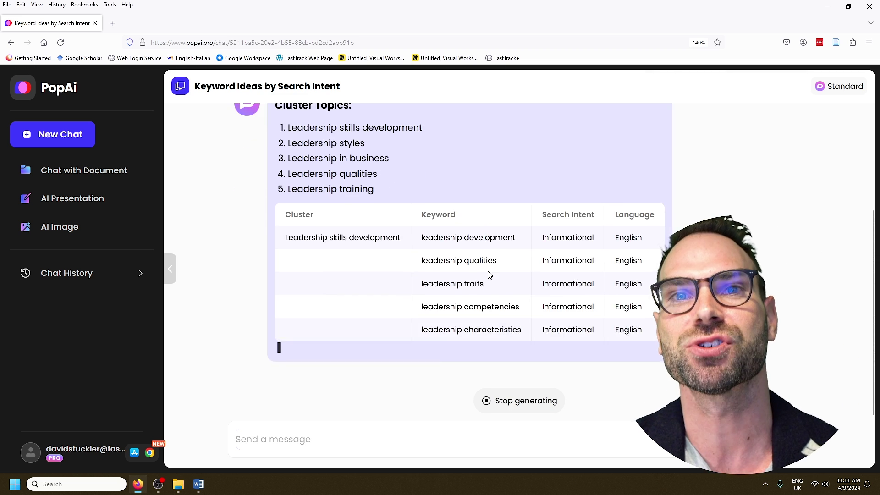
Step: Highlight the skills development cluster and the transformational, democratic and laissez-faire leadership keywords
scroll(359, 209, up, 3)
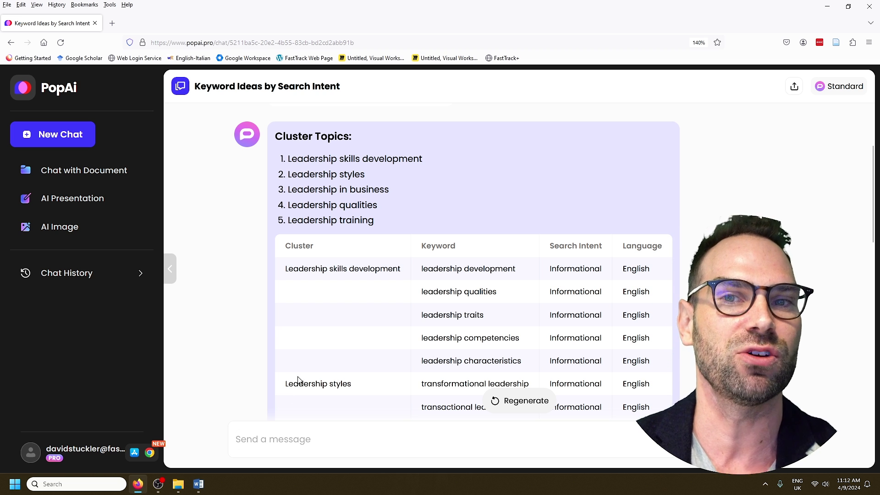
drag(286, 269, 415, 270)
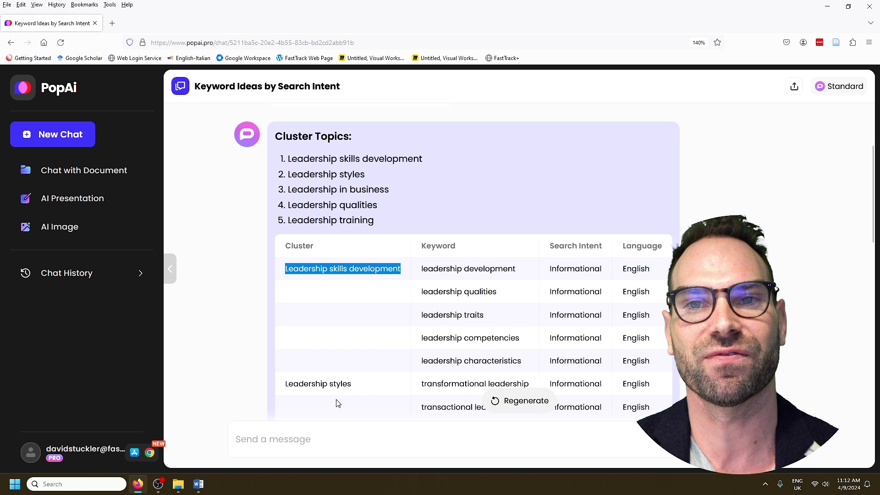
scroll(335, 367, down, 3)
drag(287, 230, 647, 322)
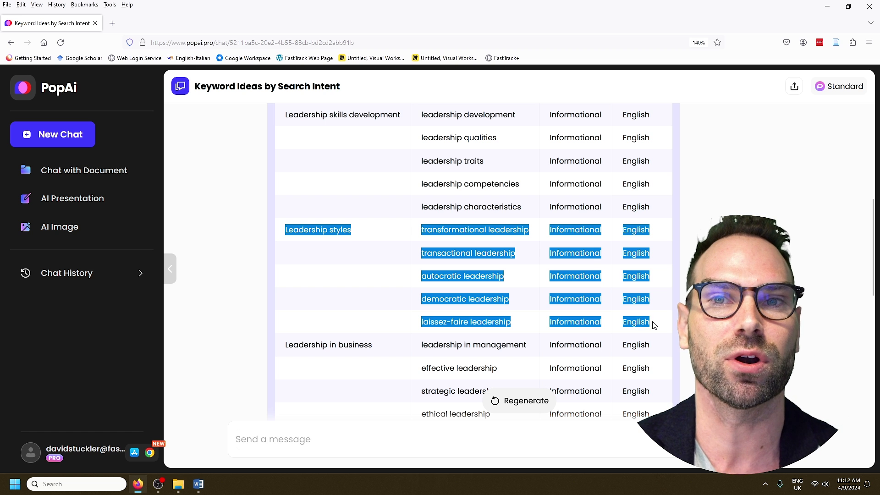
click(423, 255)
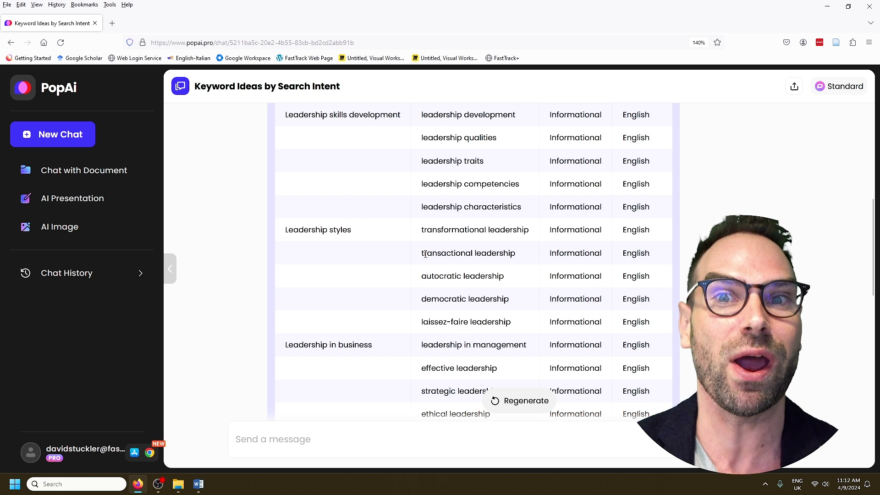
drag(422, 233, 542, 232)
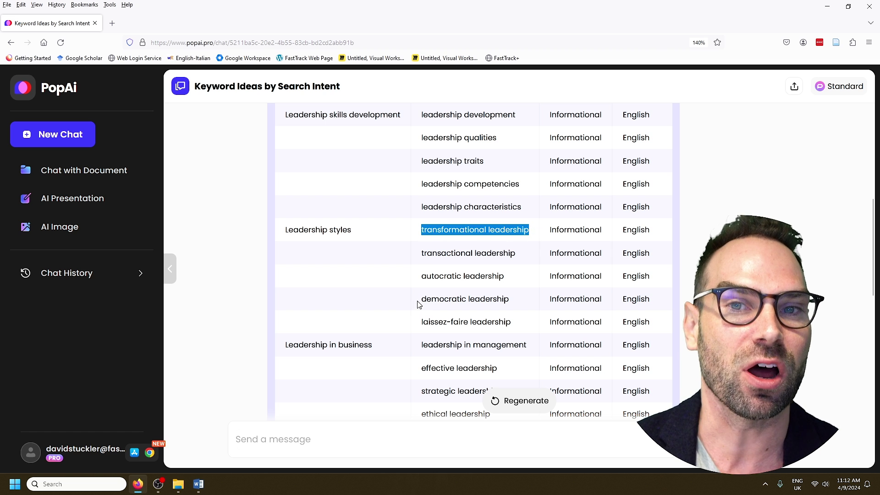
drag(419, 302, 543, 299)
drag(410, 328, 518, 323)
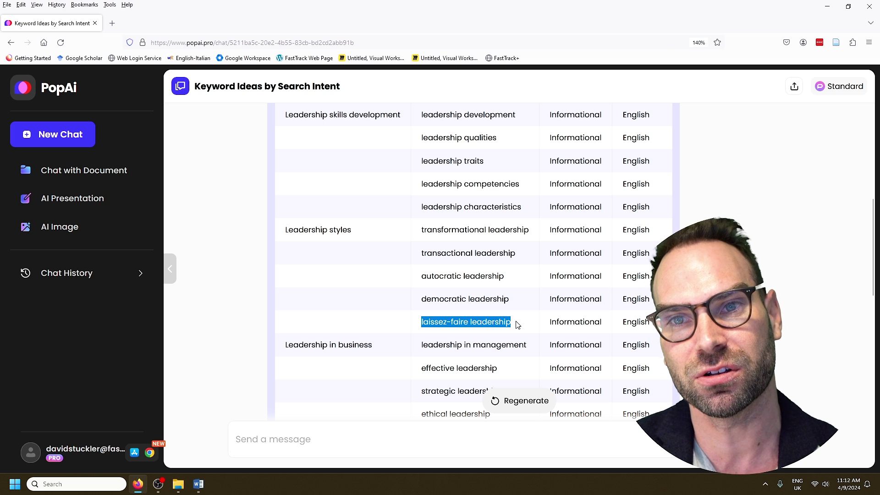
click(517, 324)
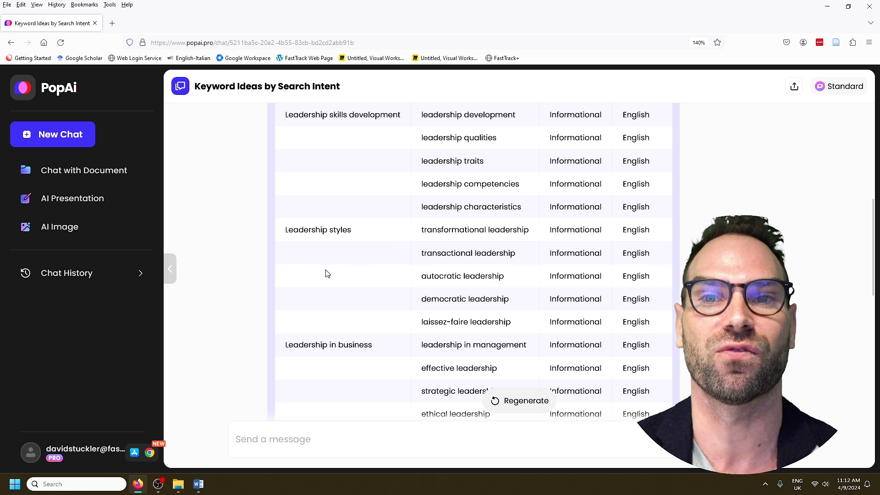
Step: Scroll through the remaining keyword clusters, then return to the Academic templates gallery
scroll(325, 273, down, 3)
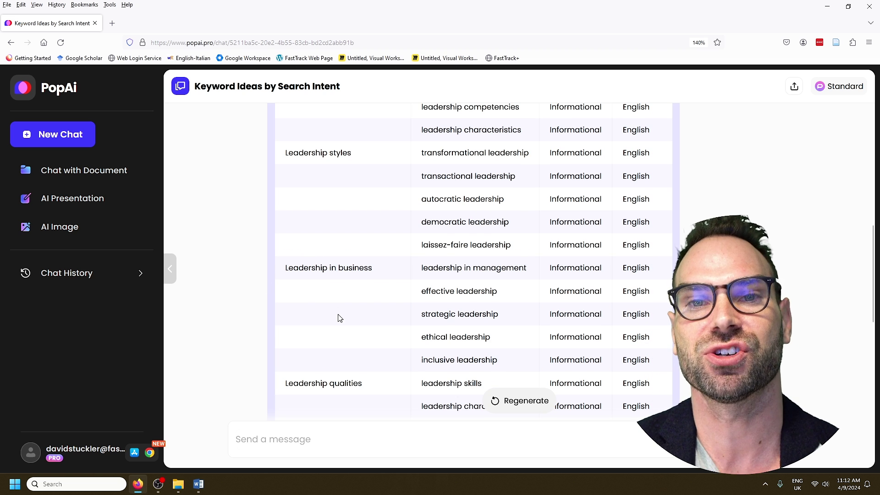
scroll(279, 320, down, 3)
scroll(365, 304, down, 3)
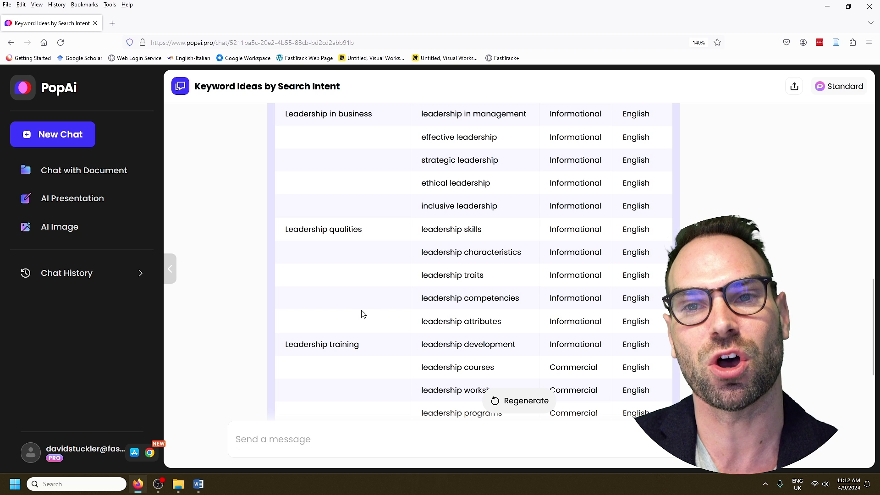
scroll(363, 314, down, 2)
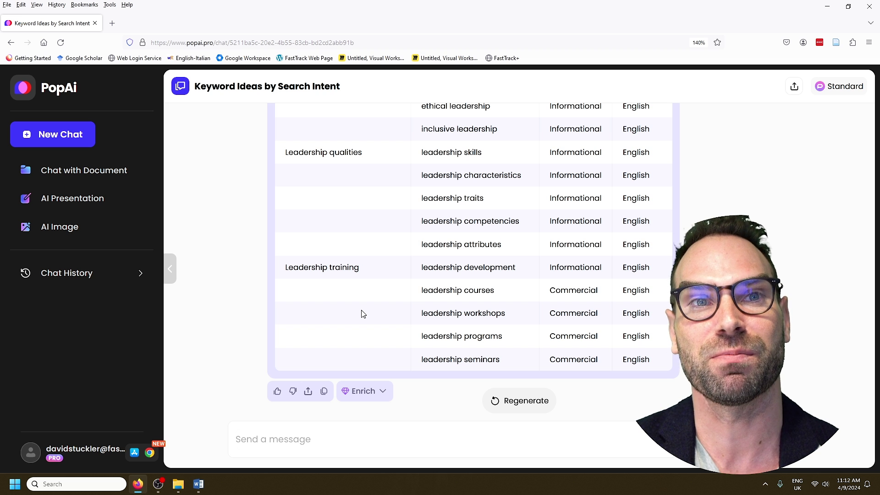
click(10, 43)
Step: Submit a rough, misspelled note to a professor to the Best email corrector for professionals
scroll(444, 142, up, 3)
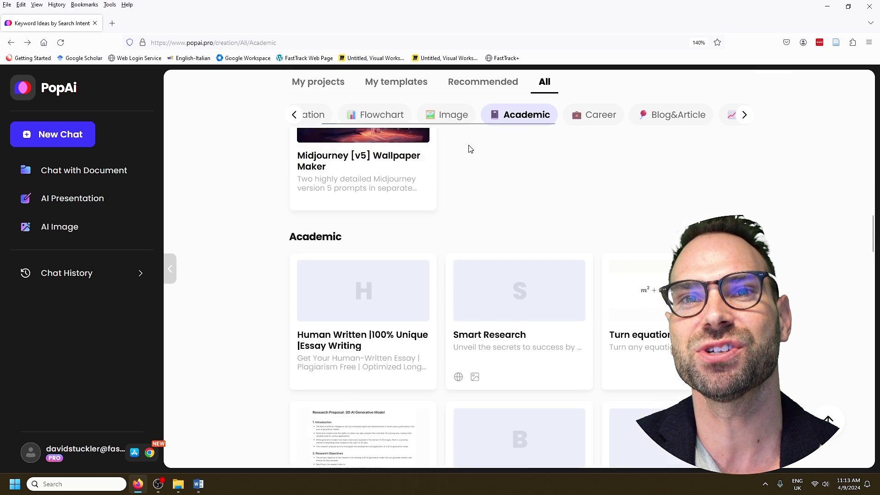
scroll(527, 160, down, 3)
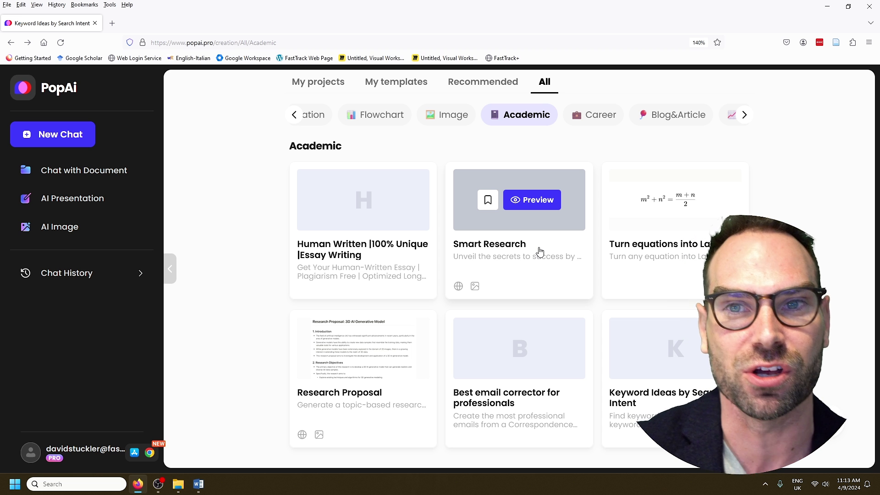
click(517, 402)
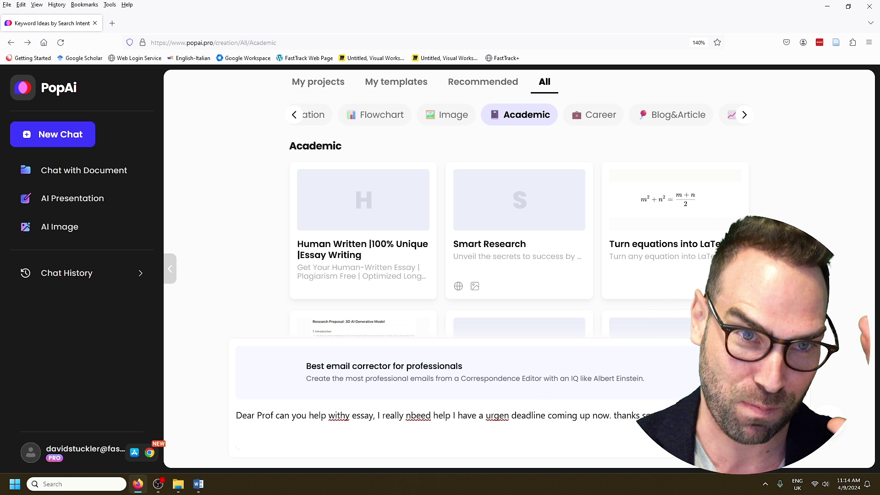
key(Return)
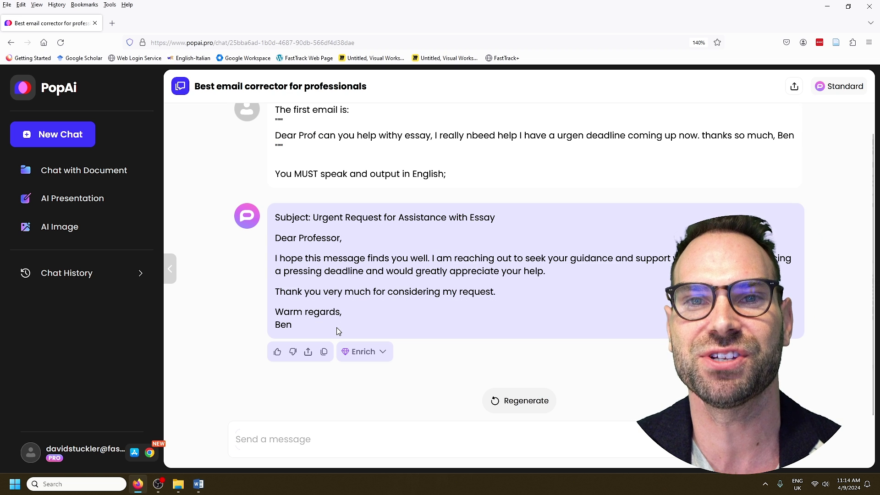
Step: Highlight the corrected email's body and greeting, then clear the selection
drag(333, 326, 274, 239)
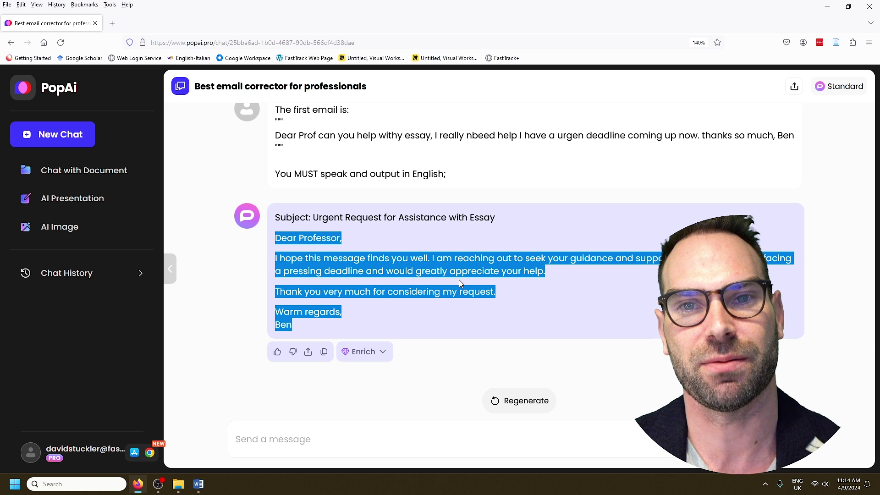
drag(505, 210, 499, 258)
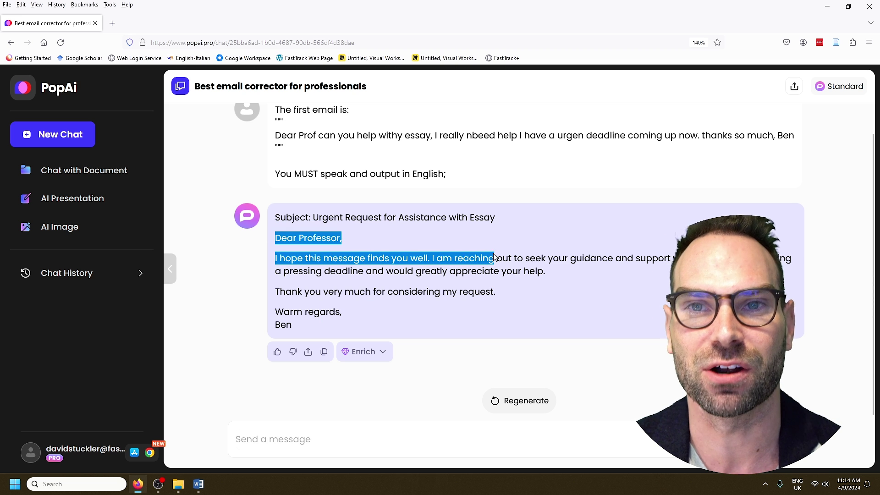
click(439, 286)
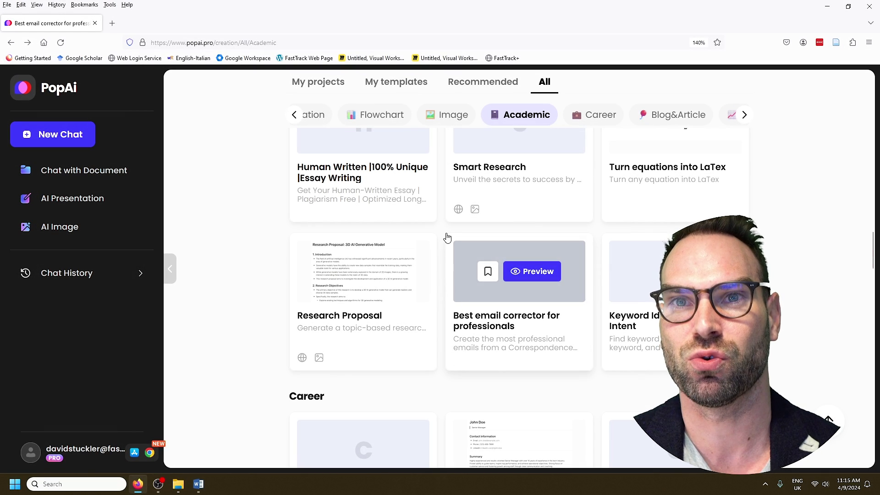
click(293, 116)
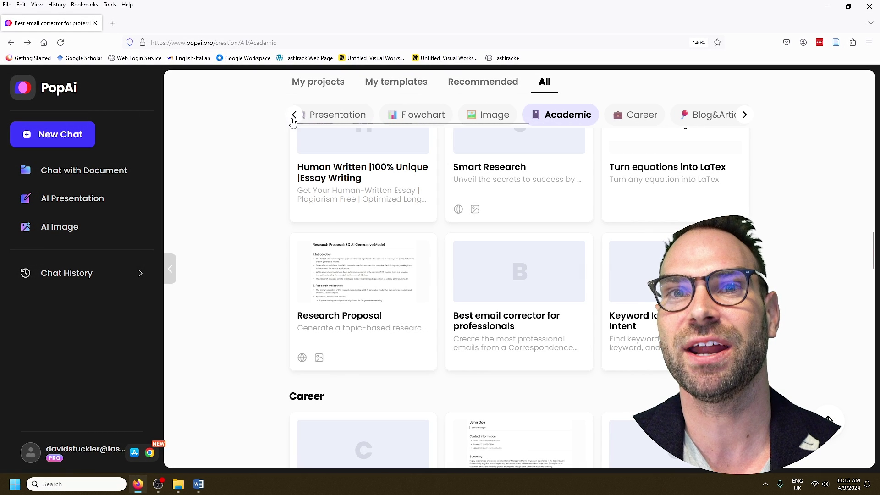
click(323, 115)
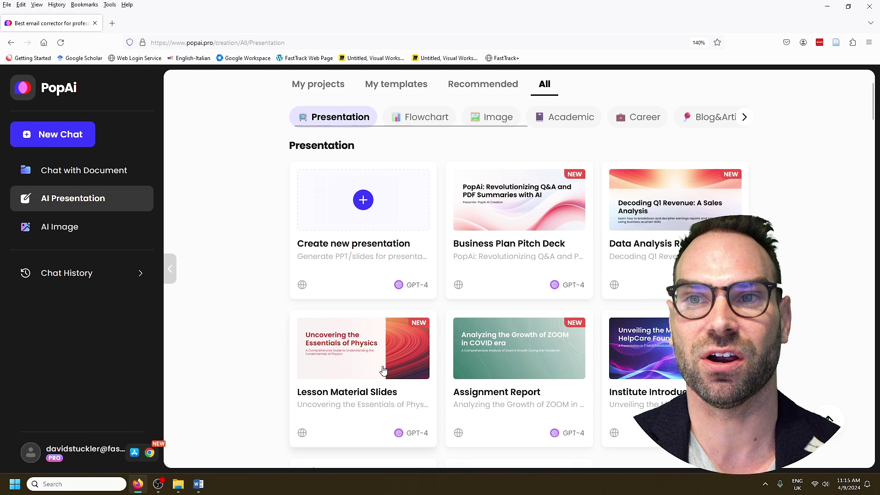
scroll(383, 370, down, 3)
scroll(373, 248, up, 2)
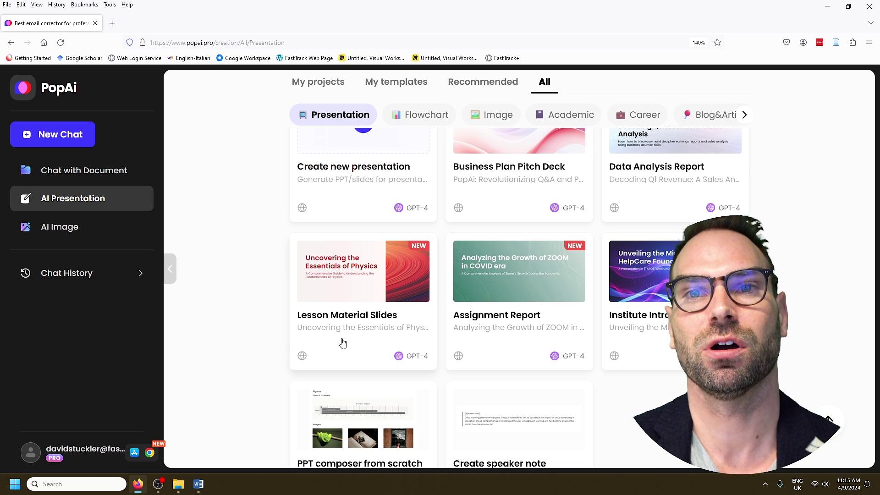
scroll(390, 251, up, 2)
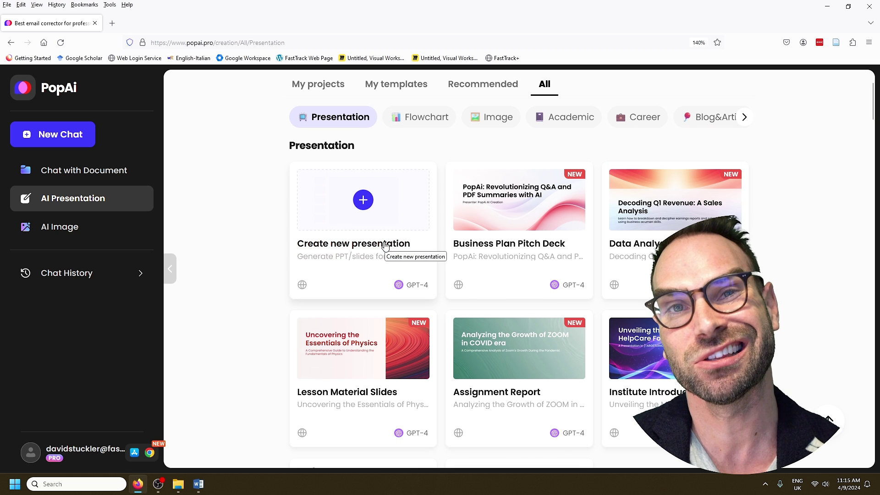
click(359, 399)
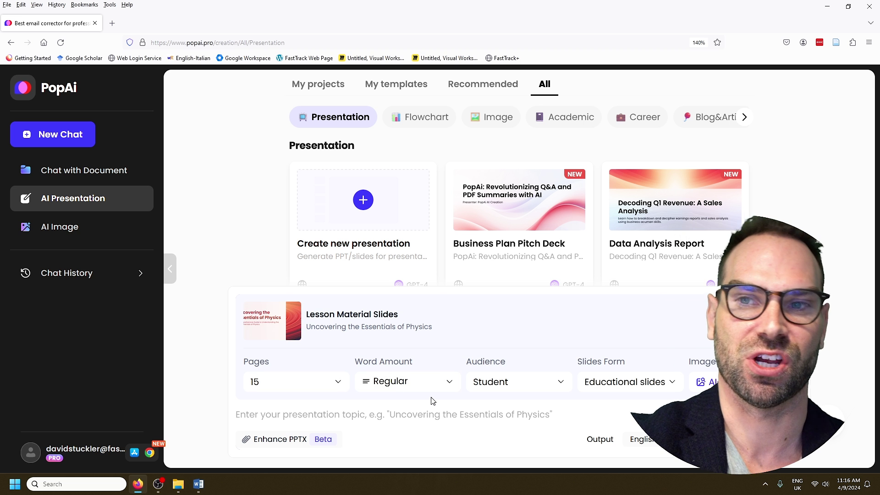
click(781, 382)
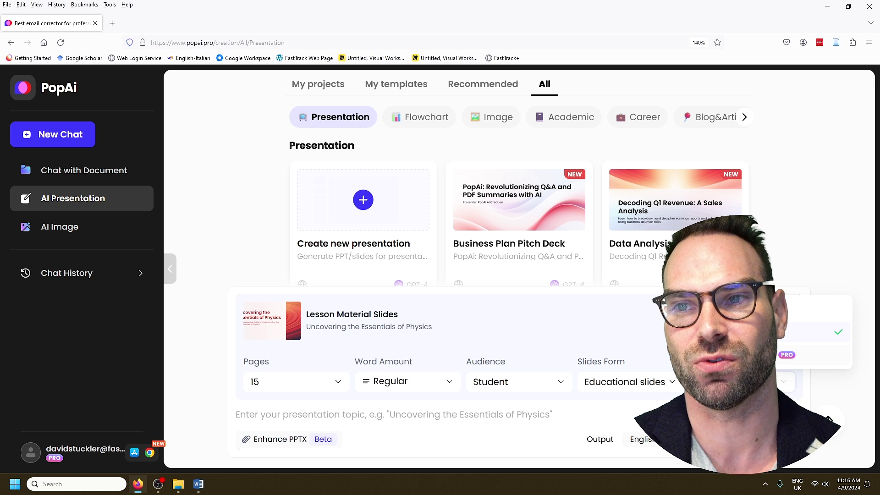
click(376, 415)
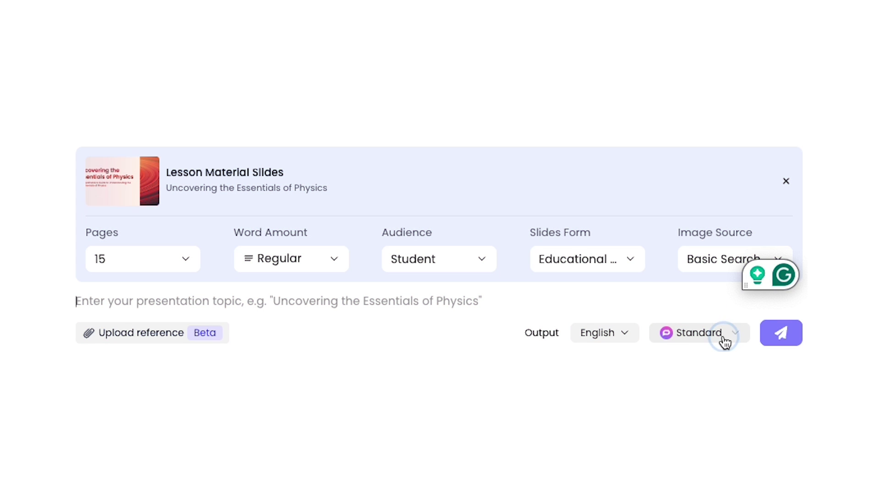
click(724, 342)
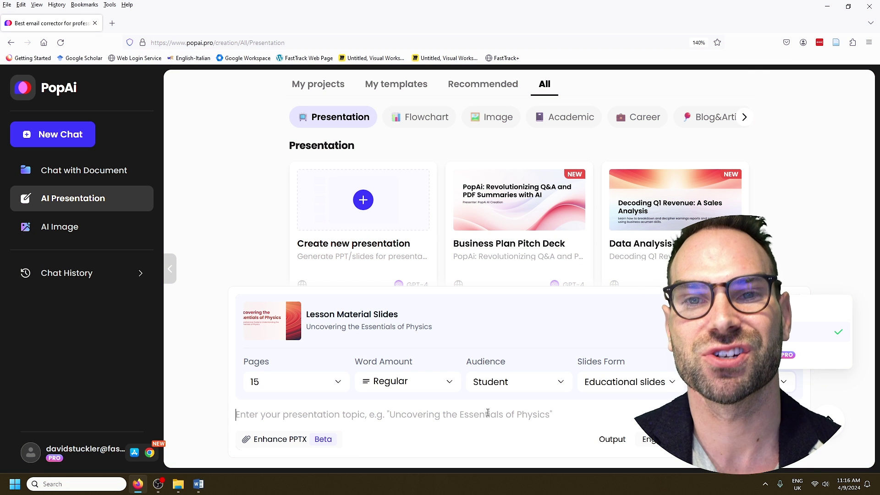
click(488, 412)
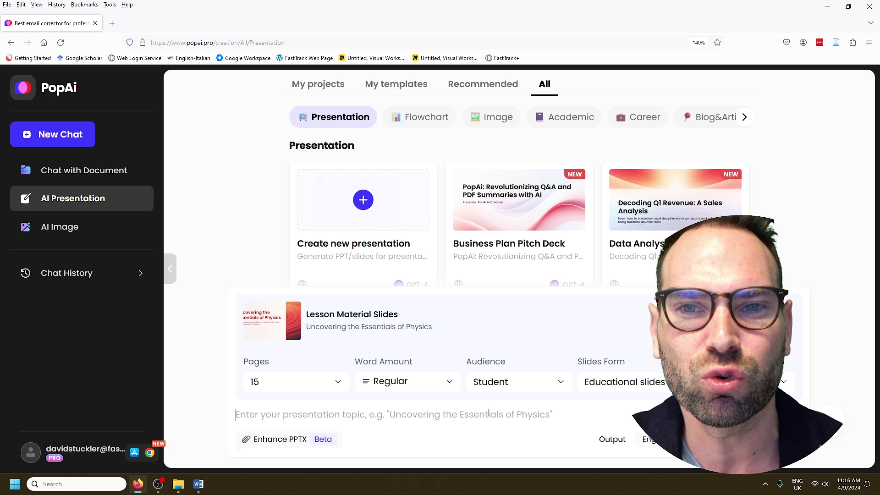
click(443, 388)
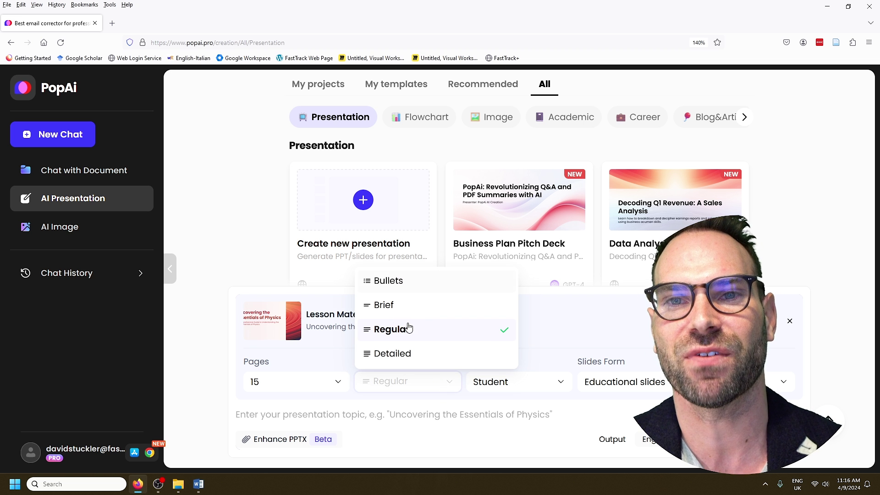
Step: Set Brief wording, Student audience and 10 pages, then enter the topic 'poverty and HIV in developing countries'
click(402, 306)
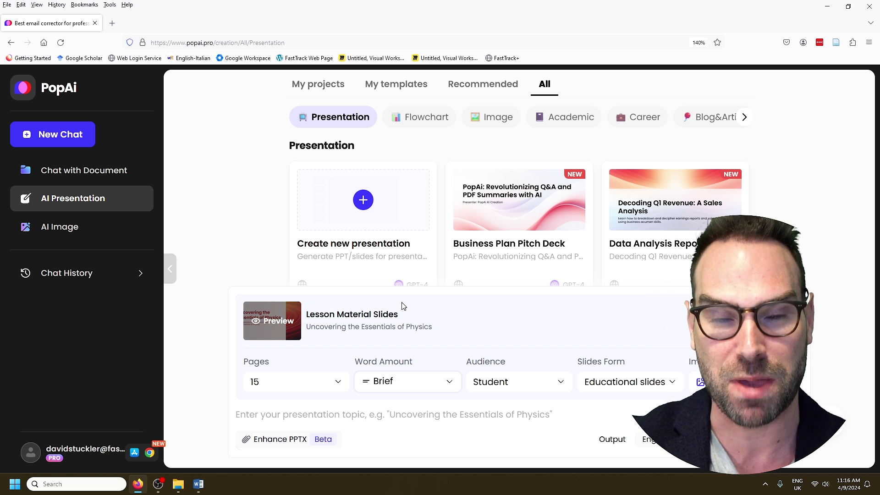
click(507, 390)
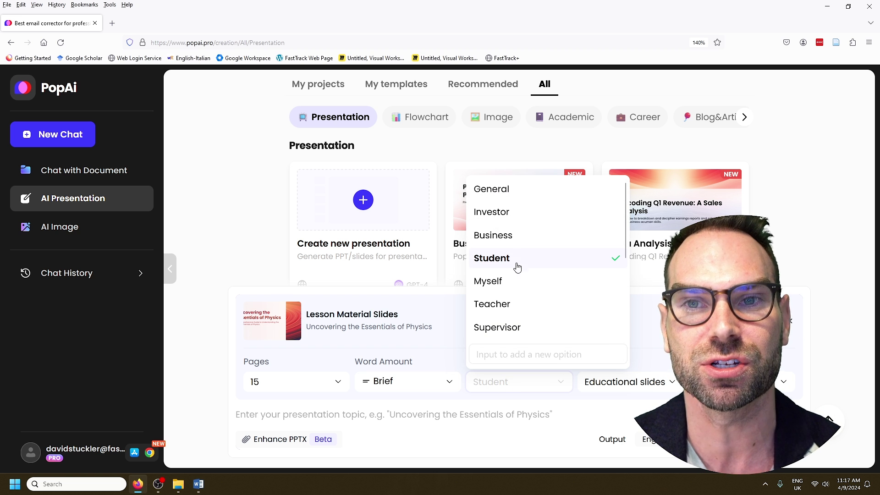
scroll(518, 288, down, 3)
scroll(517, 317, up, 3)
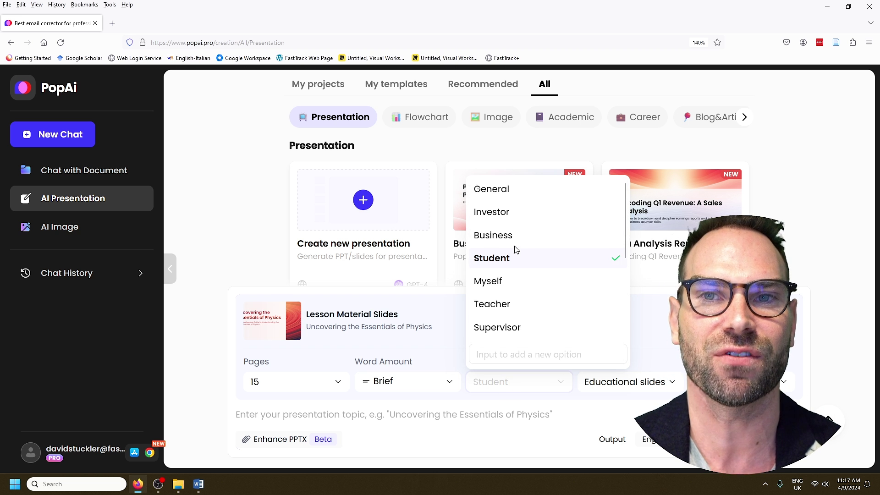
click(504, 257)
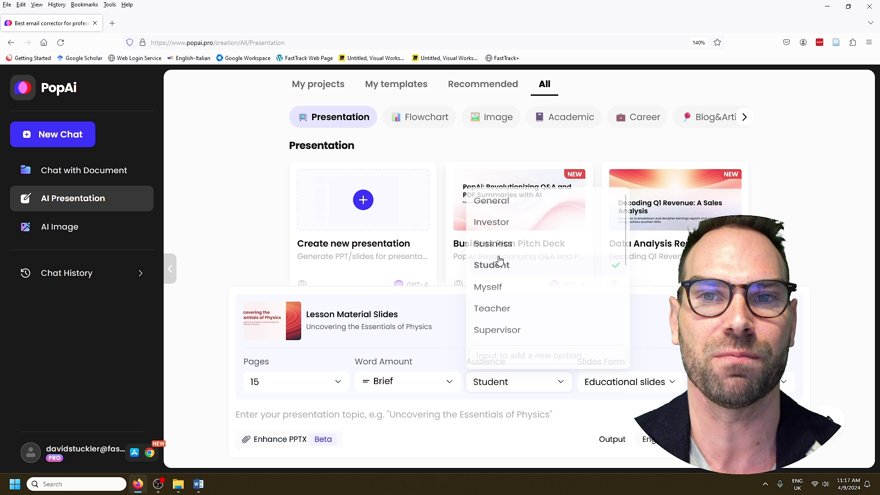
click(639, 391)
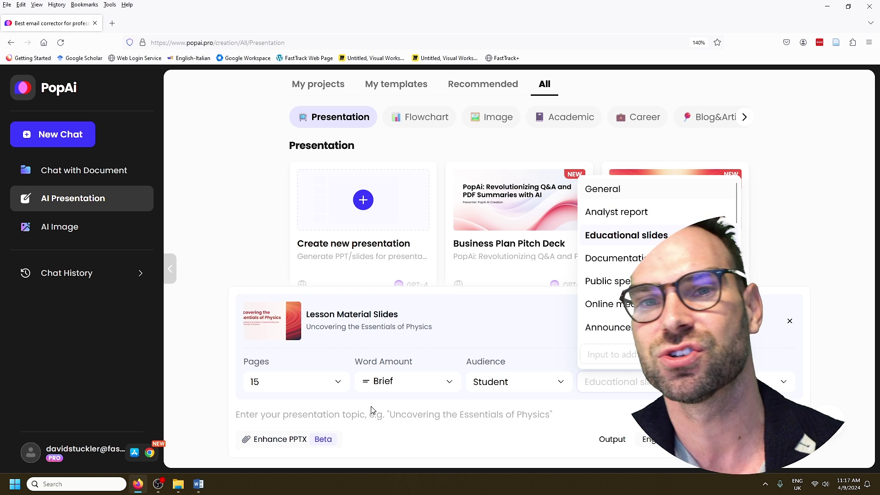
click(323, 391)
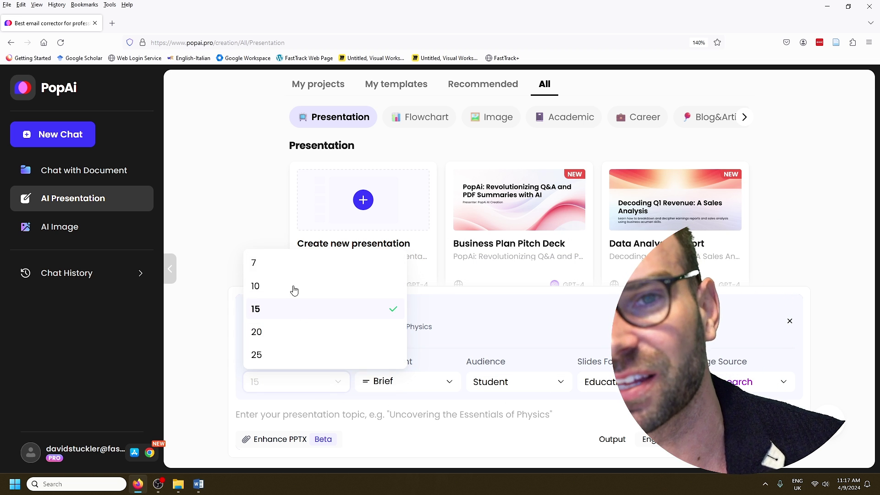
click(255, 286)
click(404, 414)
text(pove)
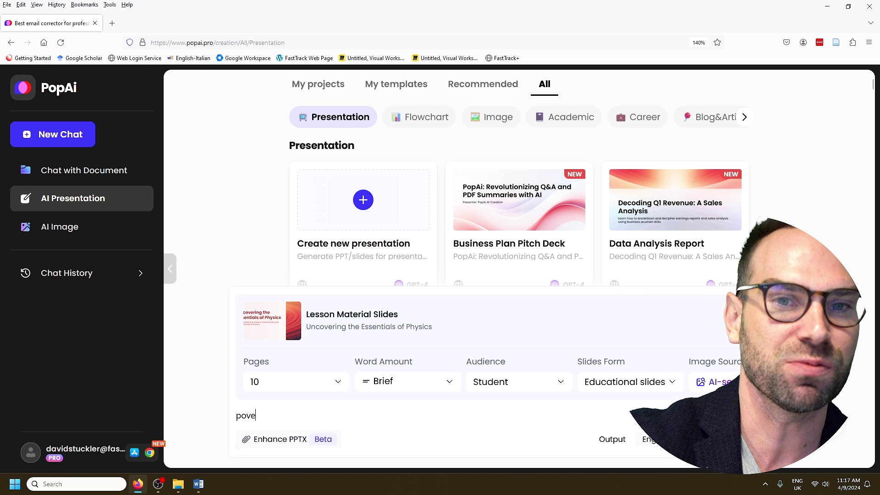
text(rty and HIV in)
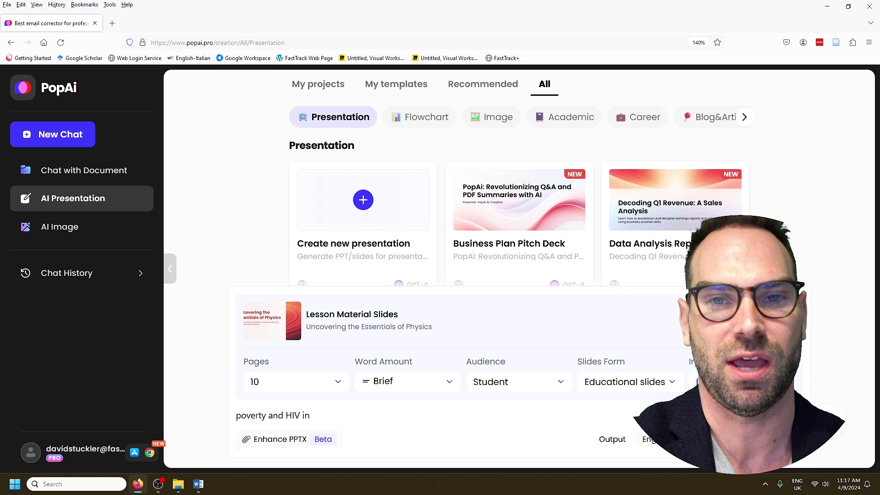
text( developing countries)
Step: Submit the 'poverty and HIV in developing countries' topic to generate its outline
key(Return)
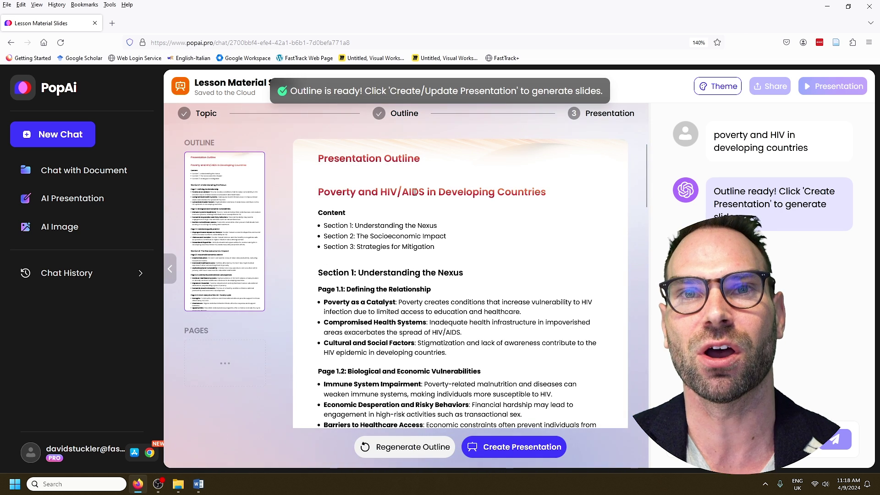
Step: Review the outline's Page 2 sections, including Economic Growth Obstacles, then create the presentation from it
scroll(479, 353, down, 10)
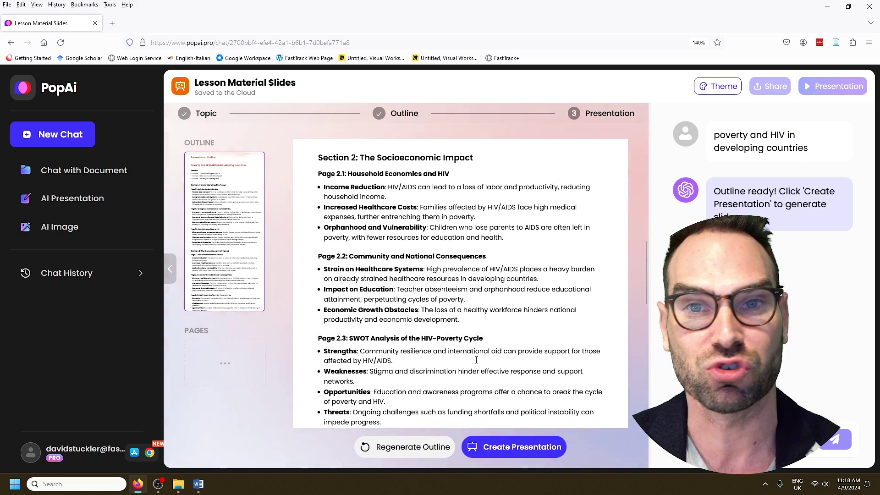
scroll(477, 360, down, 3)
scroll(476, 361, up, 2)
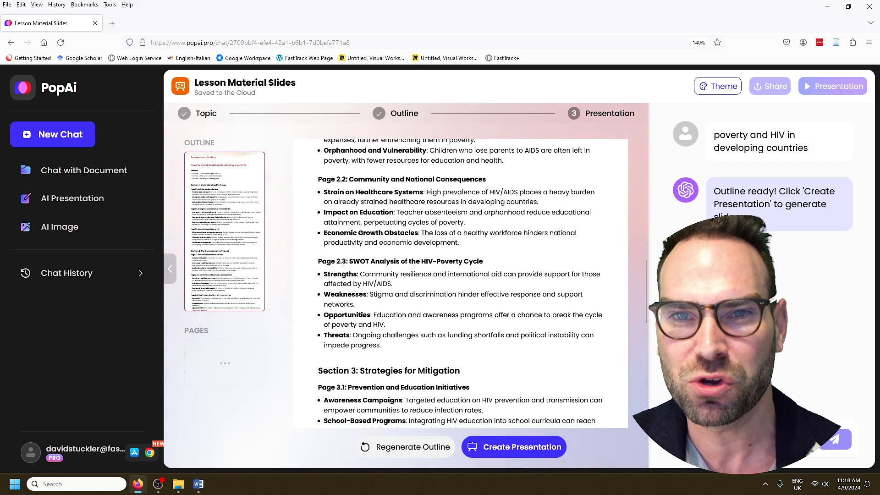
drag(315, 265, 469, 357)
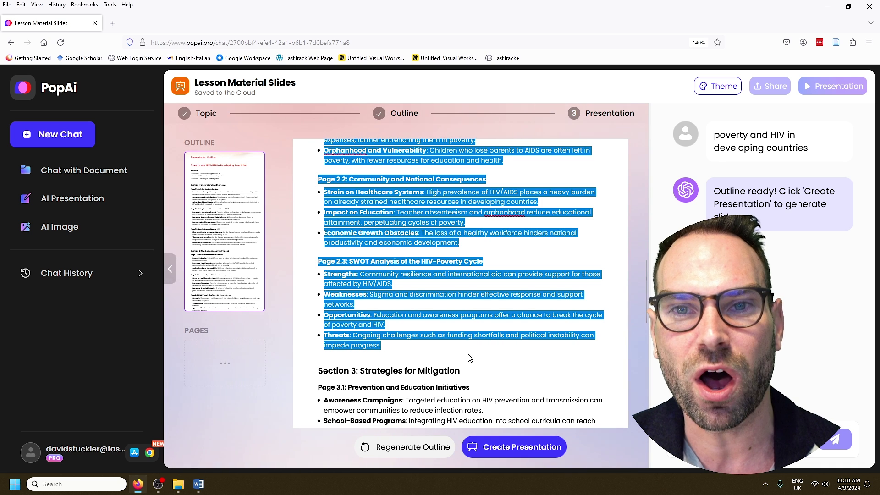
click(422, 350)
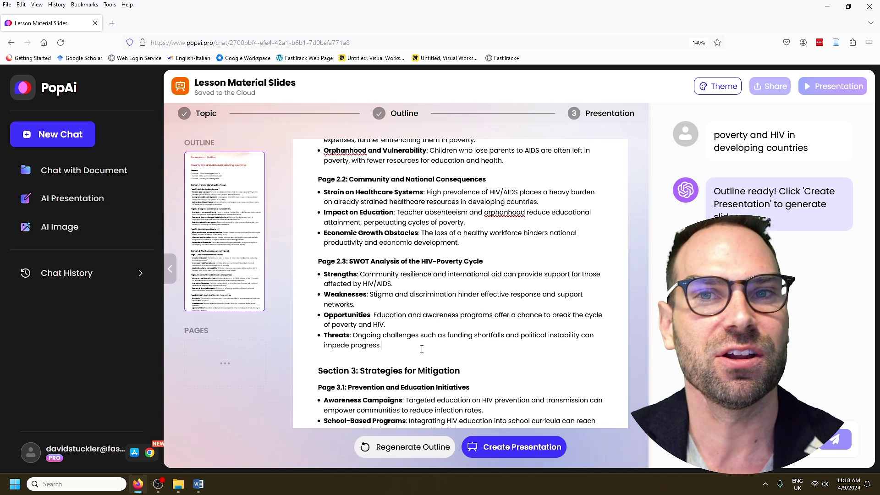
scroll(461, 248, up, 3)
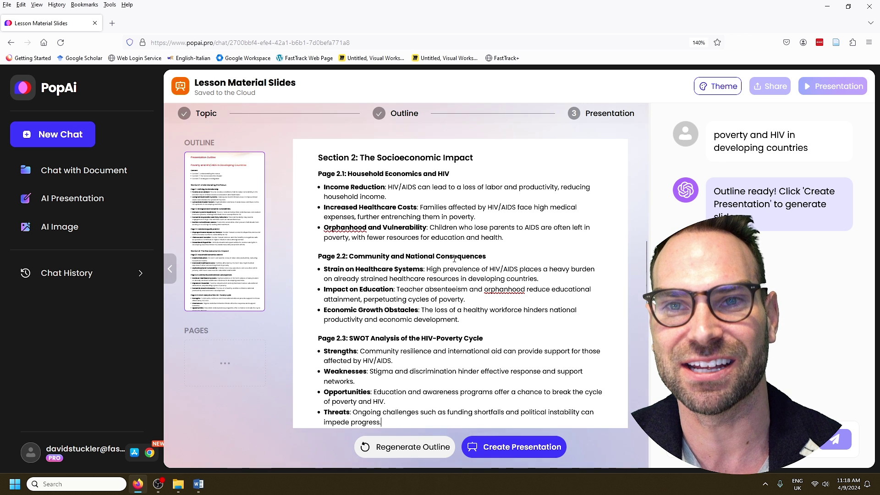
drag(469, 324, 325, 309)
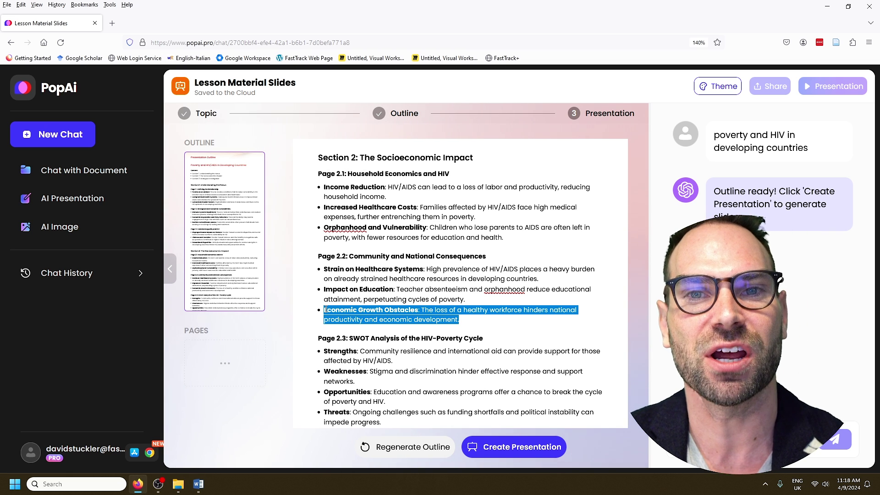
click(399, 312)
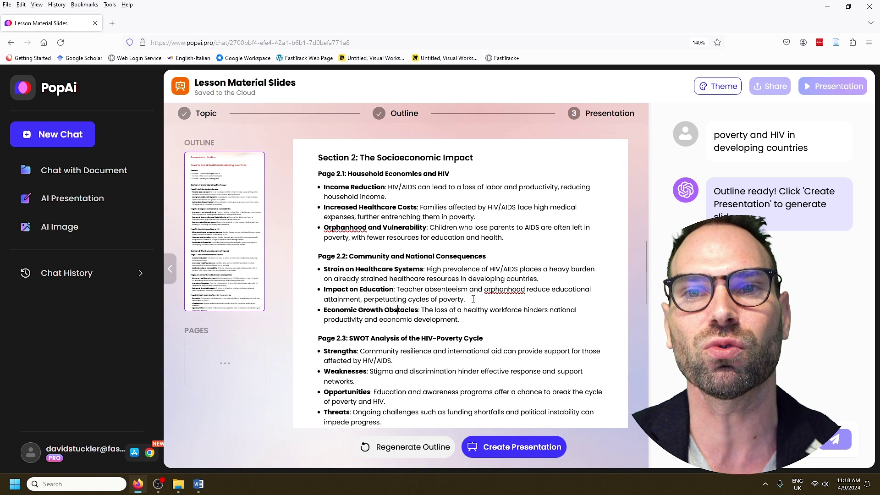
drag(474, 308, 320, 257)
click(459, 330)
click(512, 446)
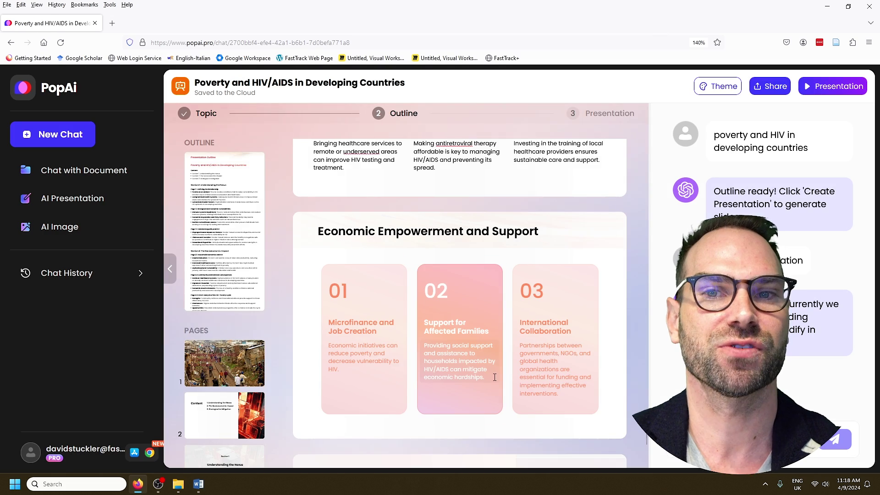
Step: Scroll back up through the finished poverty and HIV/AIDS deck to the title slide
scroll(494, 378, up, 20)
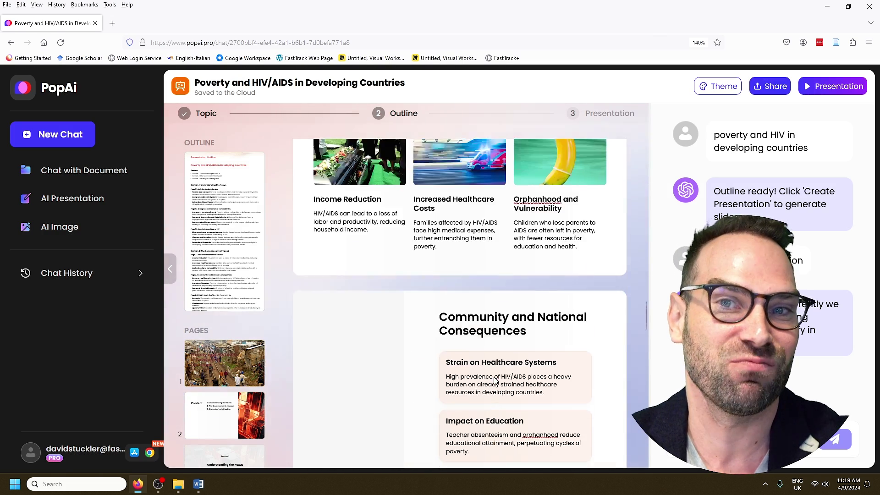
scroll(495, 381, up, 10)
scroll(495, 381, up, 3)
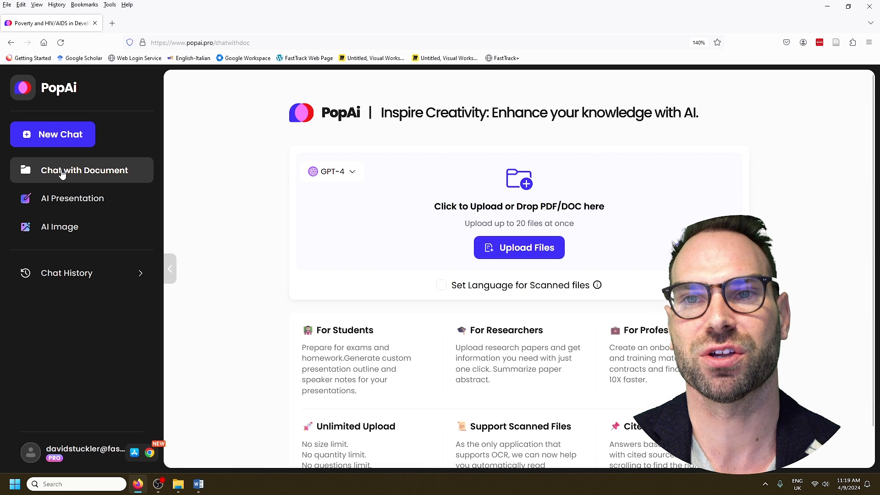
Step: Scroll through the GPT-4 summary of the green finance review as it reaches research gaps
scroll(635, 394, down, 1)
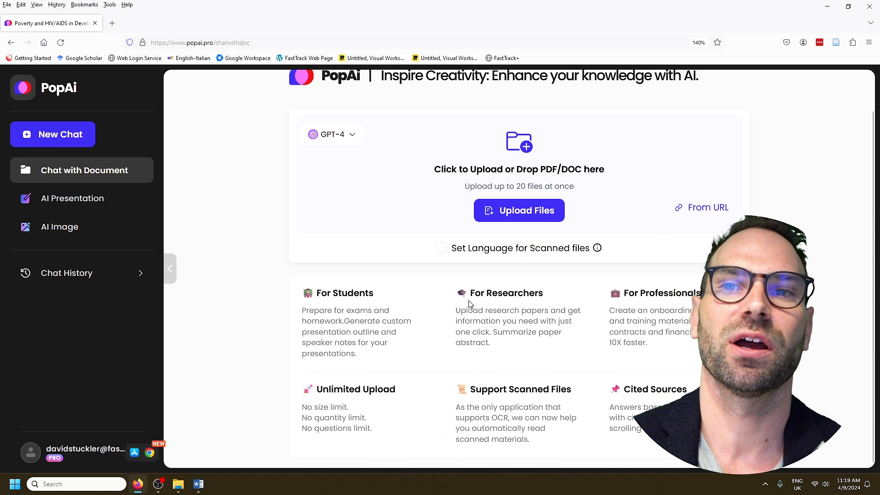
scroll(525, 298, up, 1)
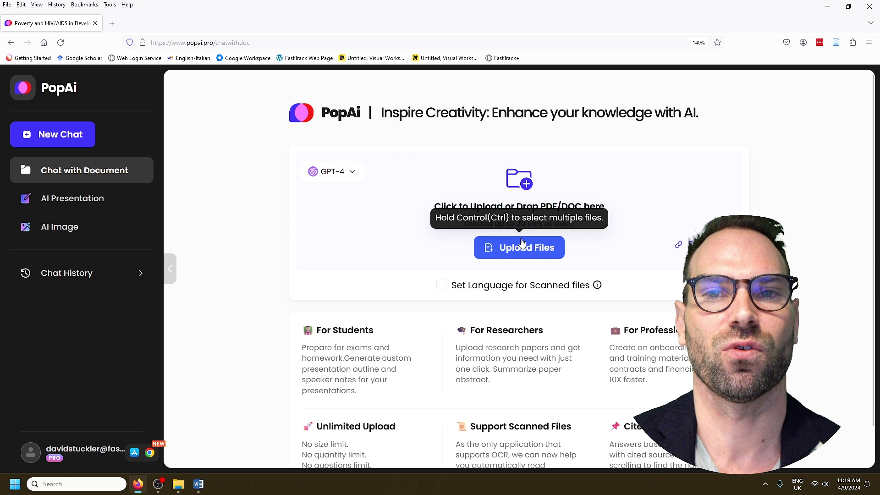
scroll(495, 252, down, 1)
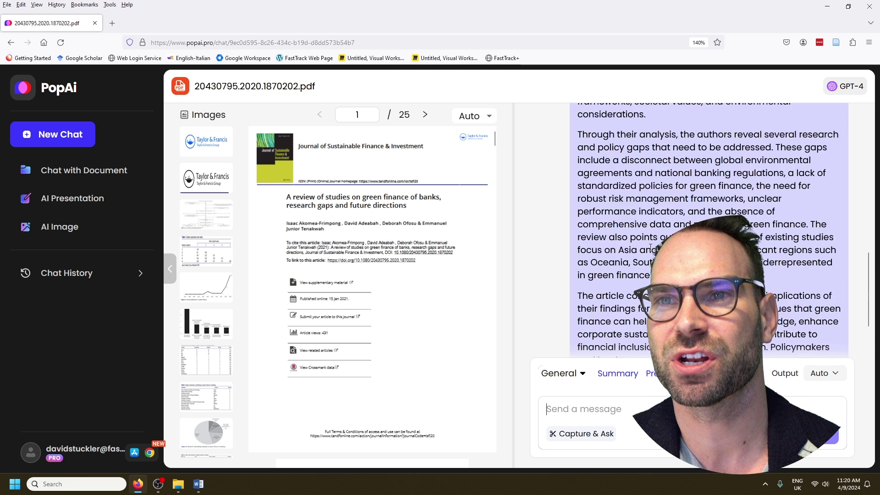
Step: Check the Output settings and document type options in the document chat
scroll(650, 247, up, 10)
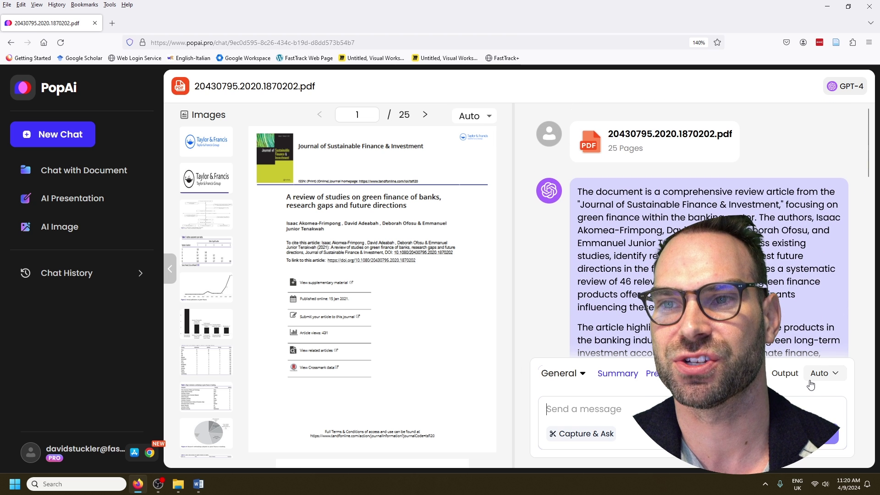
click(834, 374)
click(834, 374)
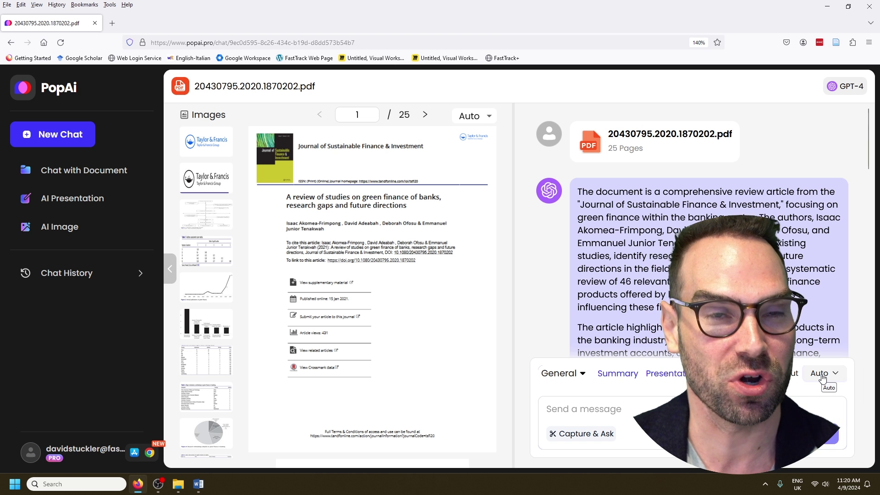
mouse_move(628, 378)
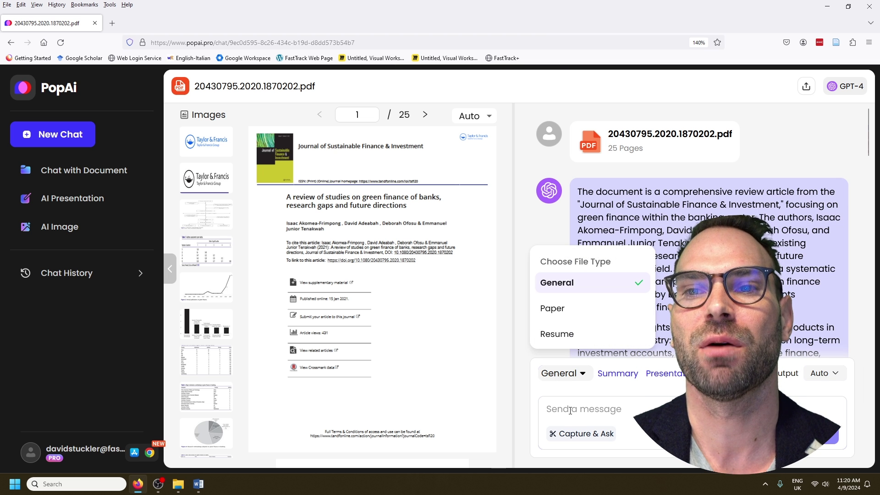
click(589, 421)
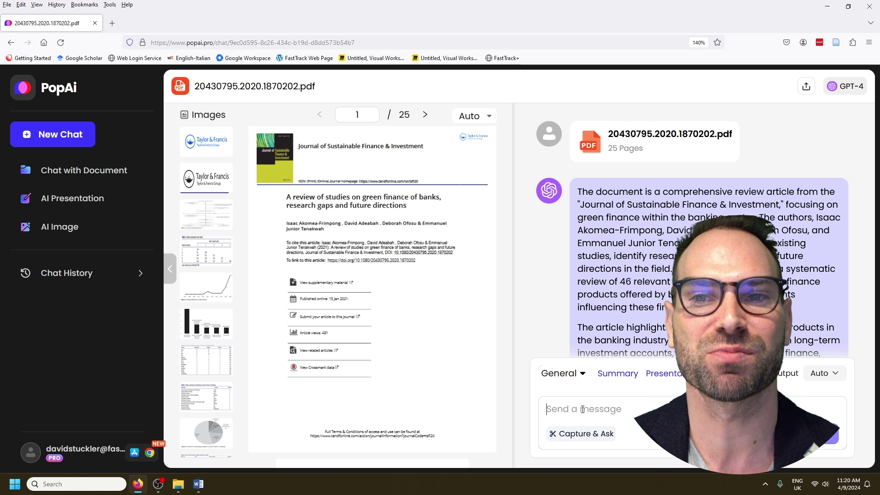
scroll(641, 252, down, 10)
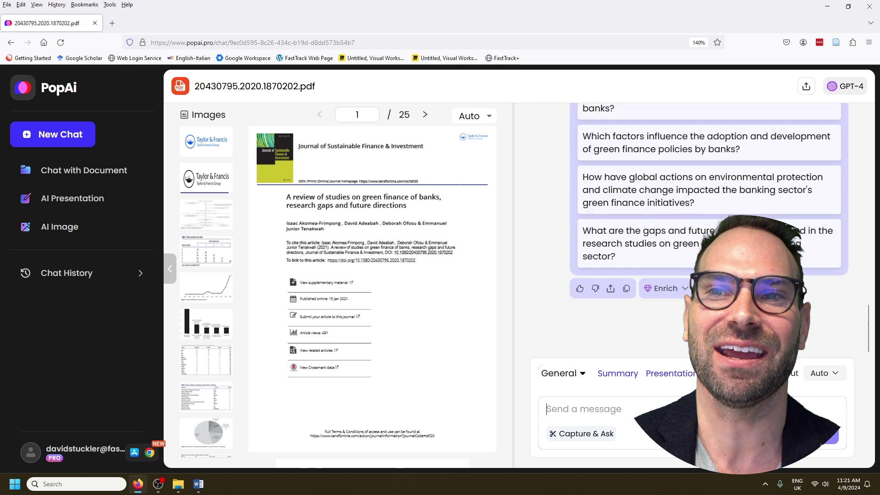
scroll(639, 159, up, 1)
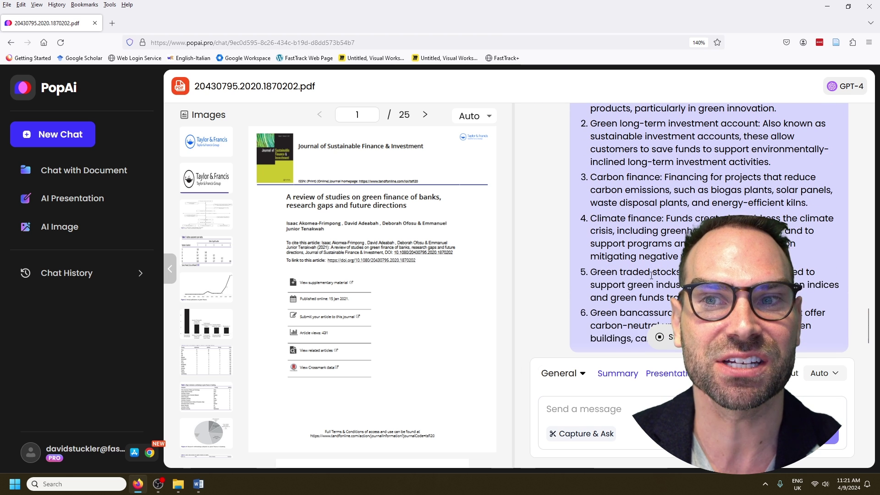
Step: Scroll the green finance products answer and highlight the Green bancassurance item
scroll(624, 229, up, 5)
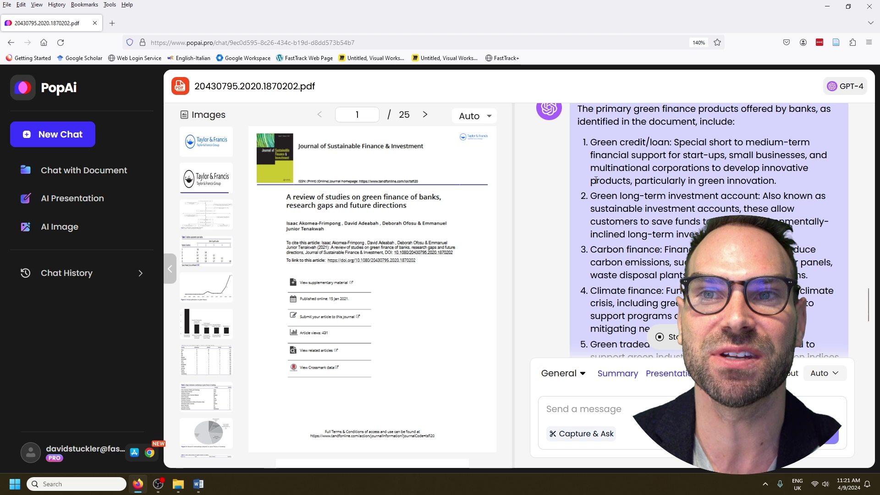
scroll(595, 220, down, 3)
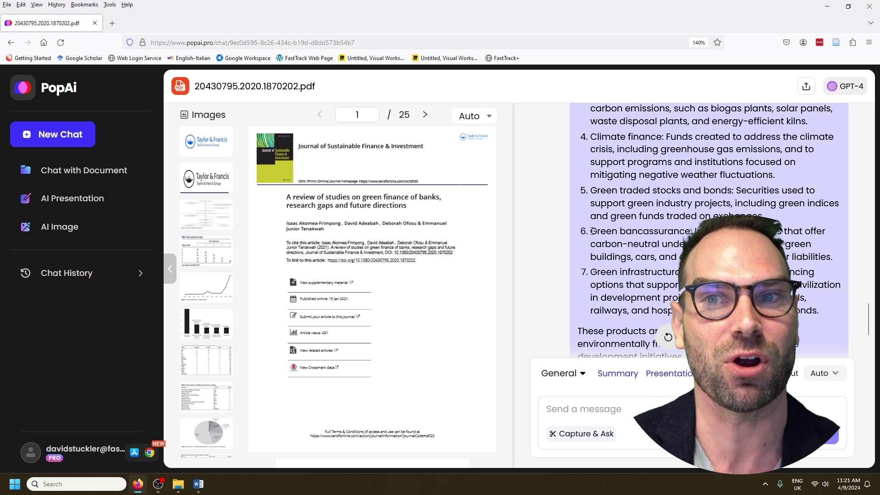
drag(592, 231, 834, 254)
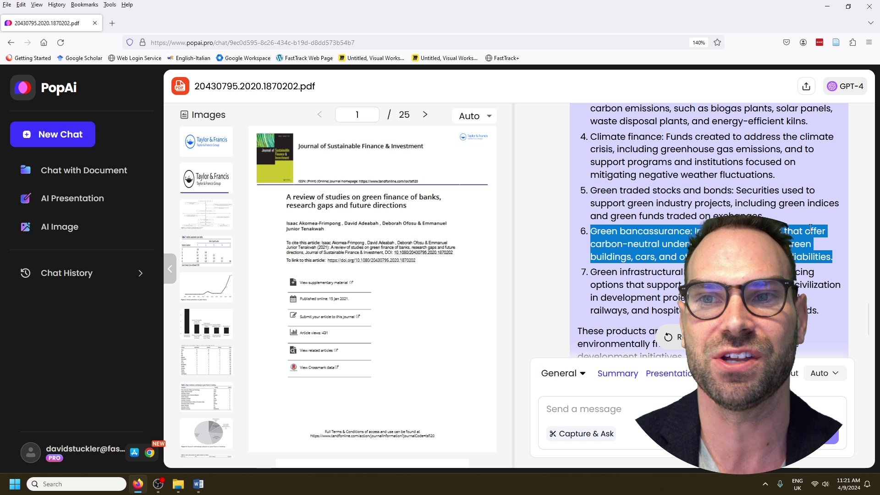
click(590, 408)
scroll(600, 407, down, 3)
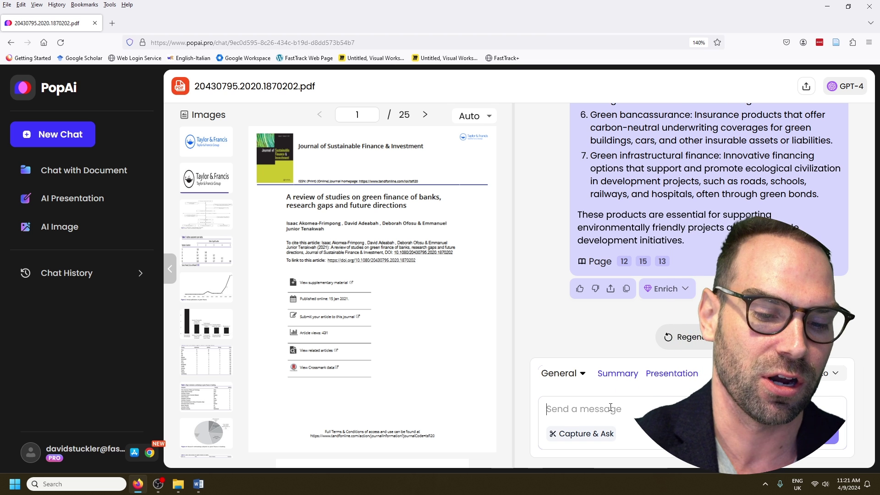
Step: Ask PopAI which research gaps in the green finance review could suit a master's thesis
text(can you summarise potent)
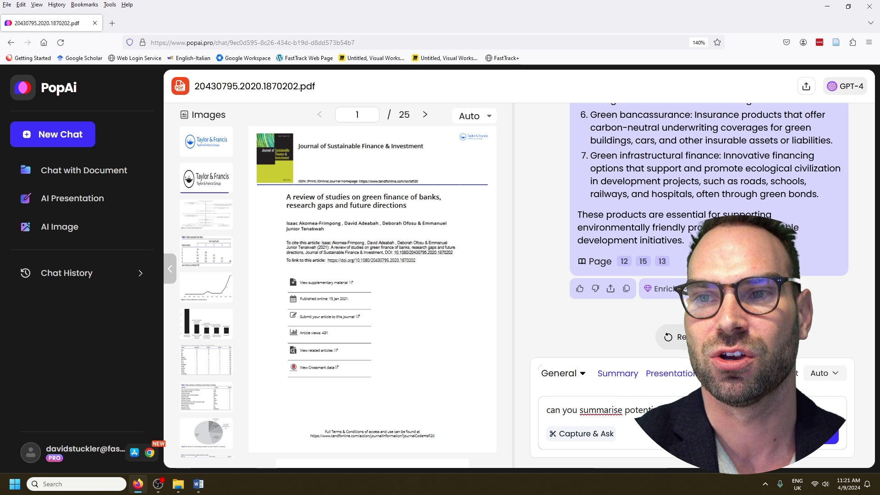
text(masters thesis that this arti)
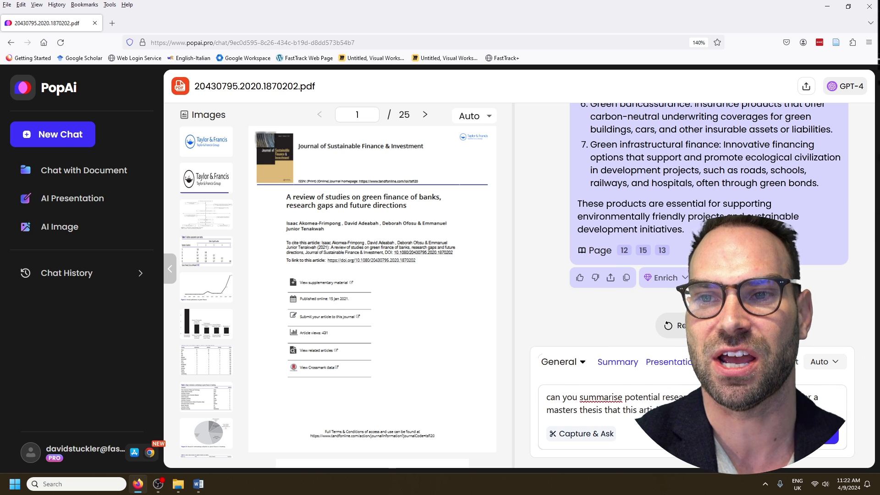
key(Return)
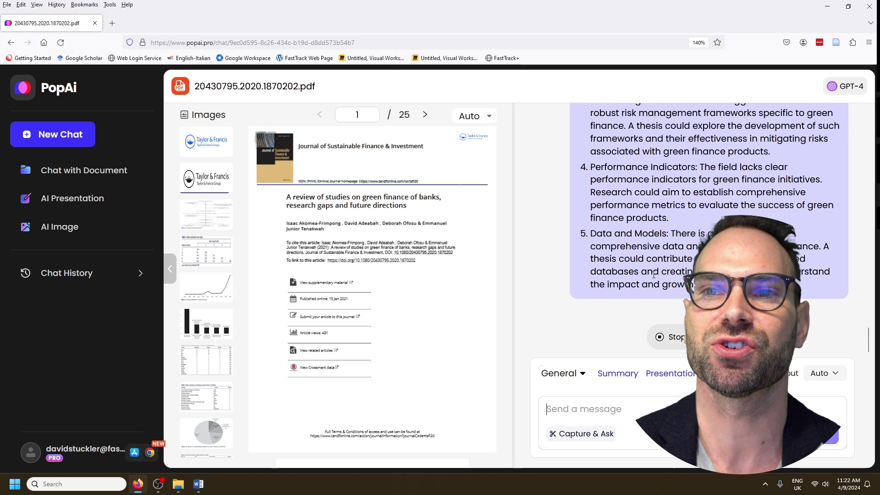
Step: Highlight the Regional Studies and Policy and Regulation gaps in the nine-item reply
drag(590, 108, 807, 174)
click(747, 204)
shift+click(747, 205)
click(727, 202)
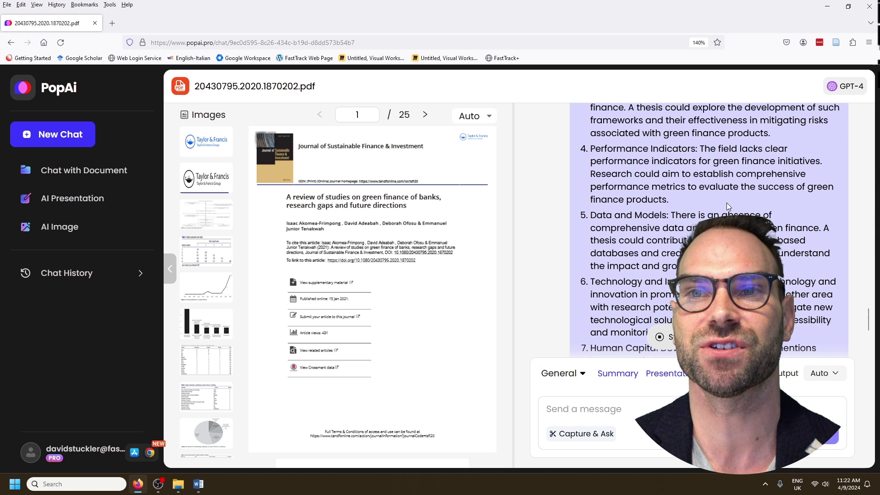
scroll(698, 202, up, 3)
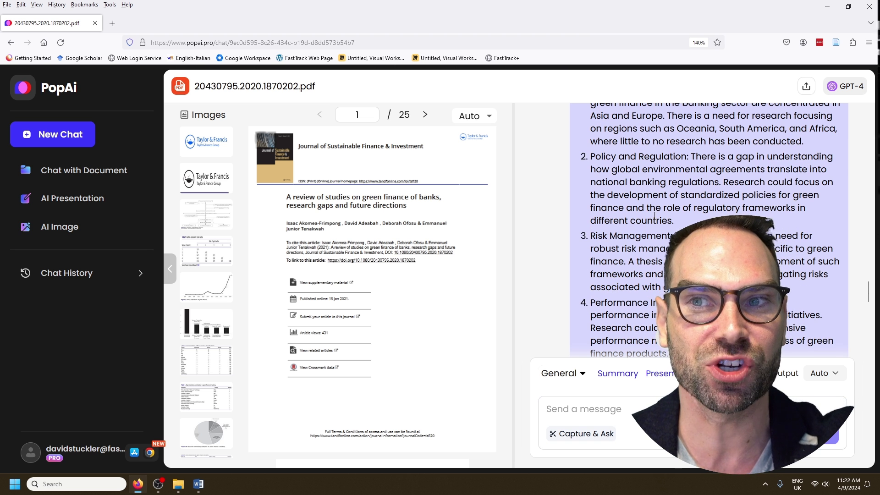
scroll(652, 220, up, 2)
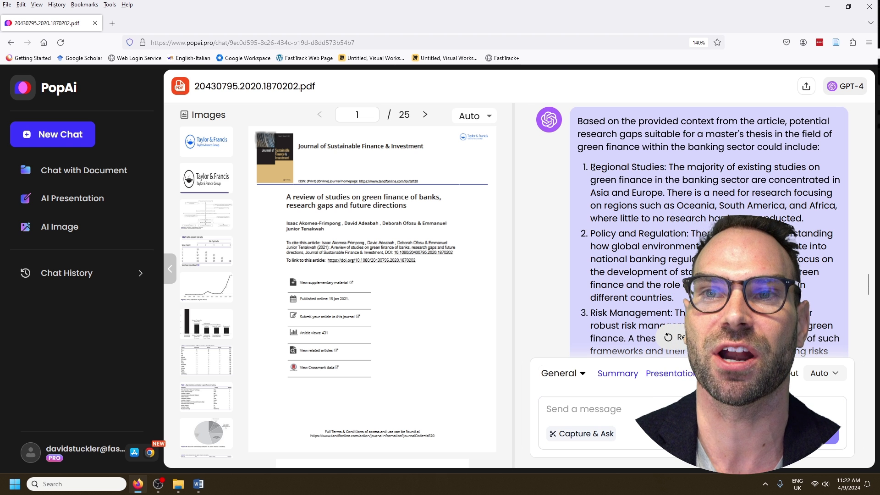
drag(591, 168, 815, 224)
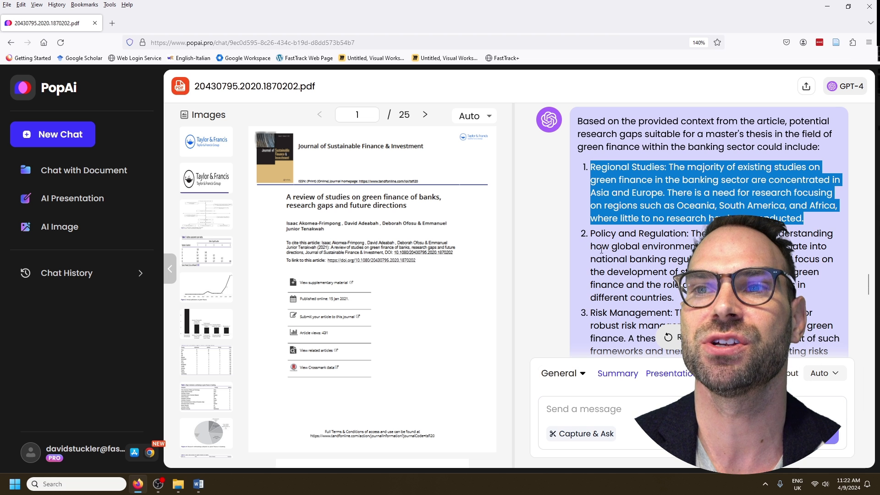
drag(594, 234, 673, 298)
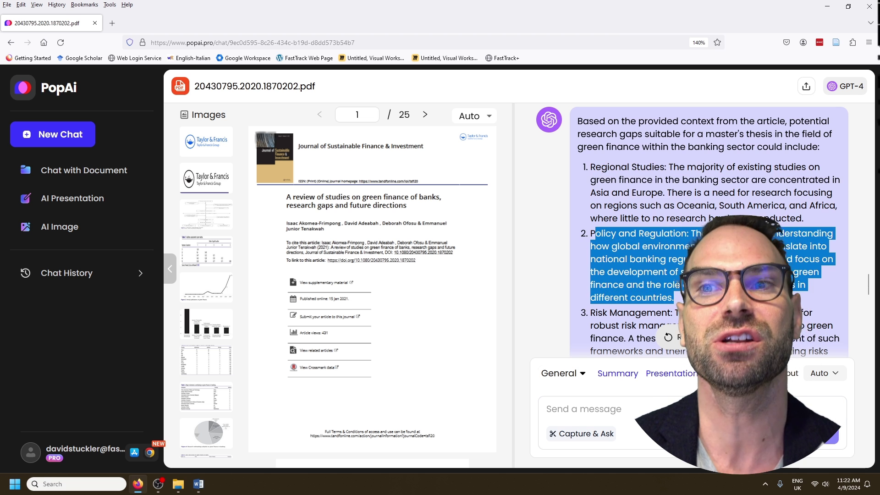
scroll(677, 285, down, 5)
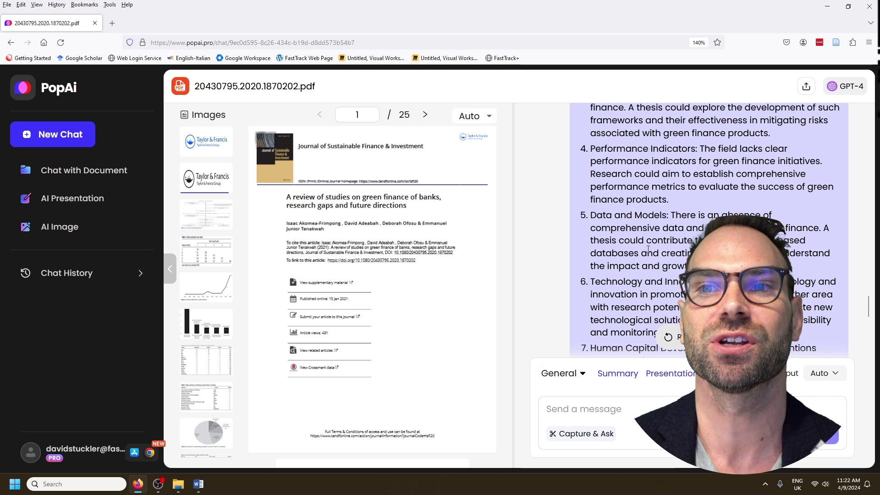
scroll(648, 249, up, 5)
scroll(609, 240, down, 5)
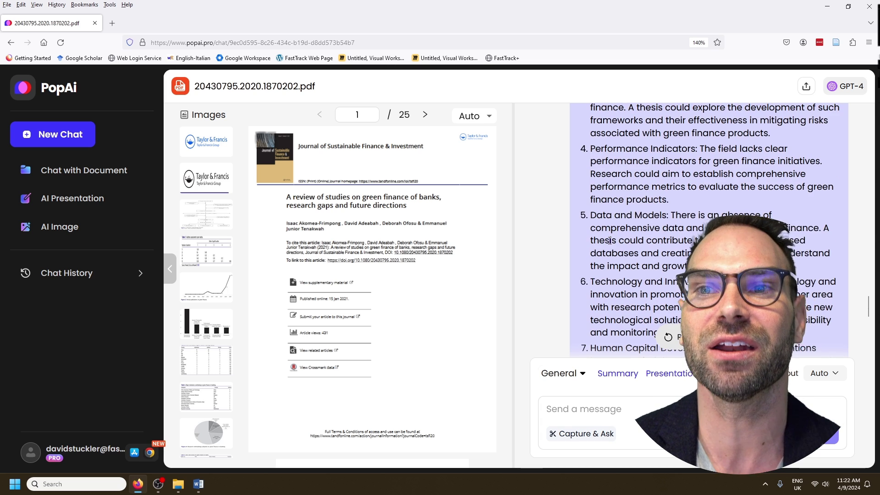
scroll(610, 240, down, 5)
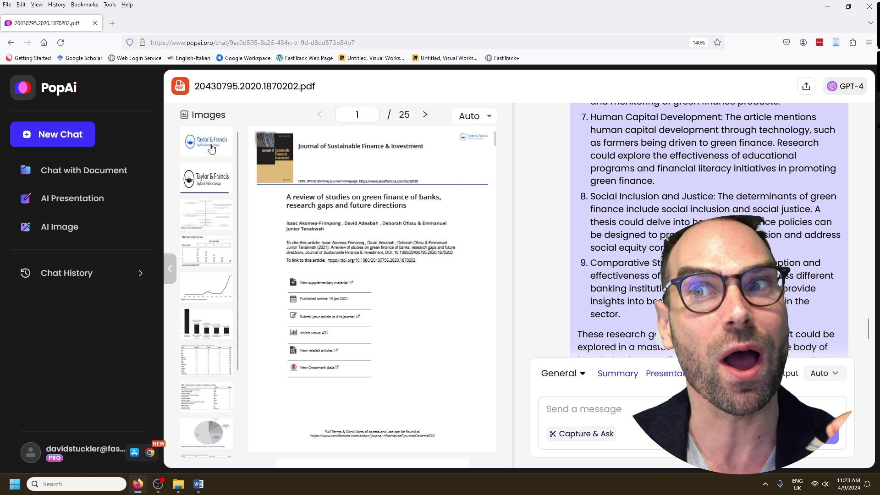
Step: Return to the PopAi home workspace and open the Educational Writing templates card
click(46, 89)
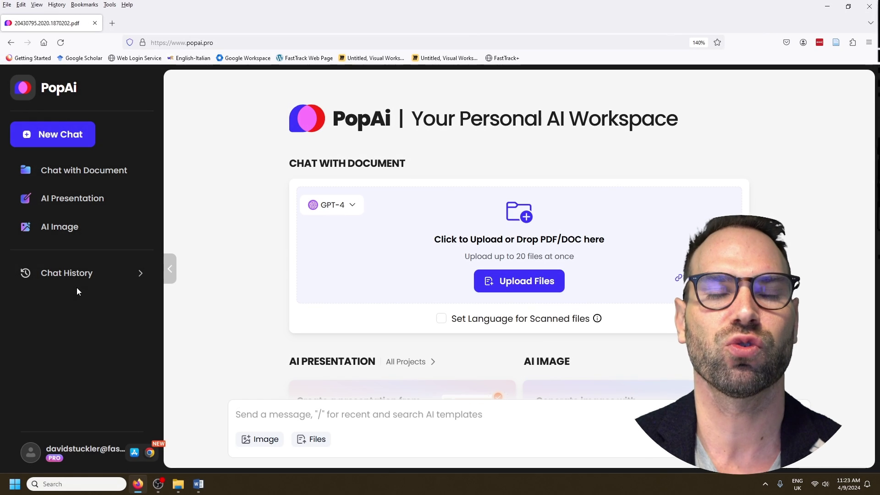
scroll(364, 339, down, 6)
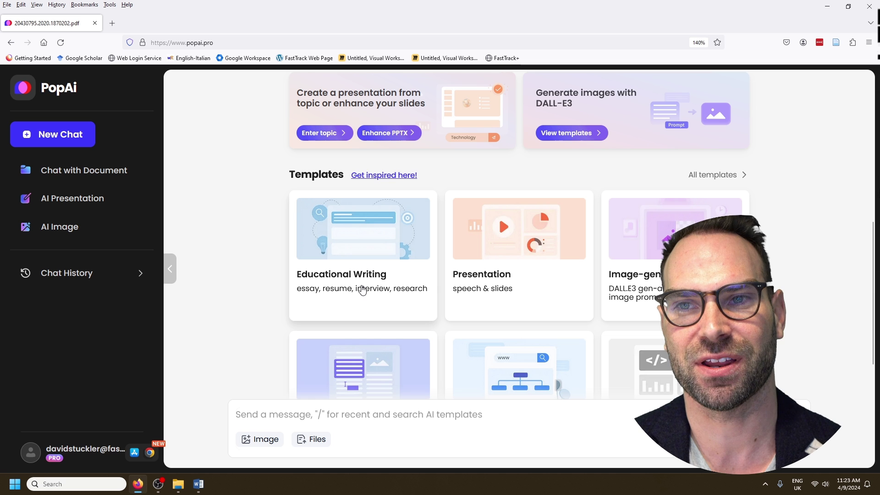
click(362, 292)
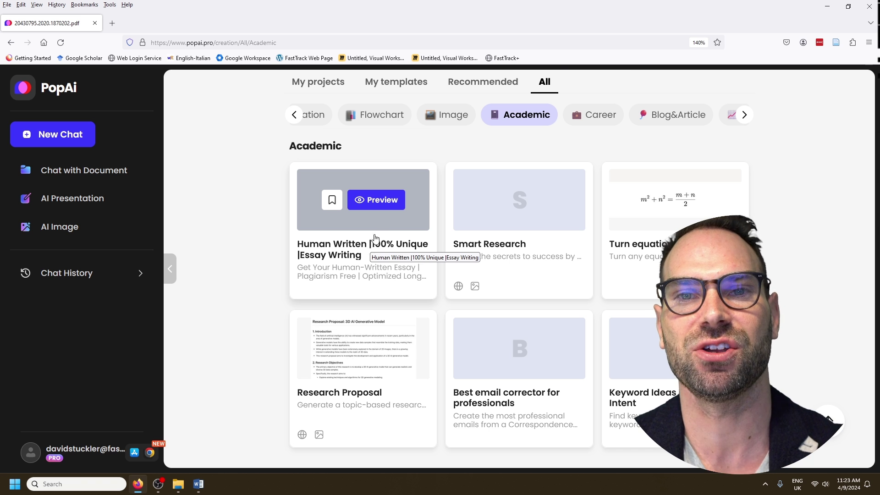
mouse_move(358, 367)
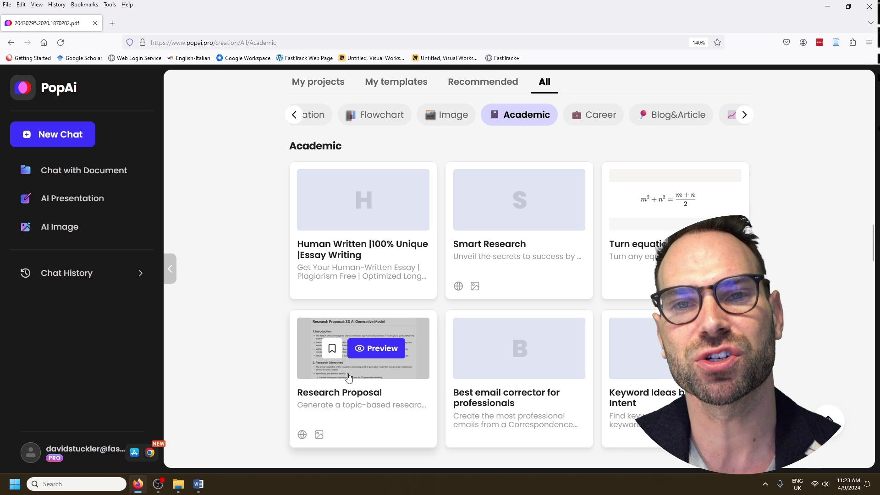